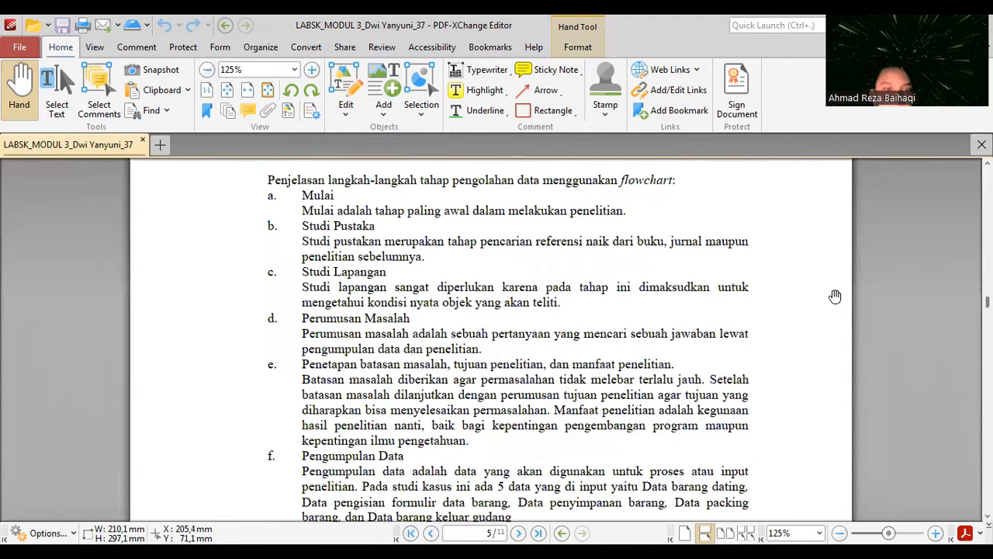
- Read through the explanation of the flowchart stages in the report, from Mulai to Selesai
scroll(835, 296, "down", 1)
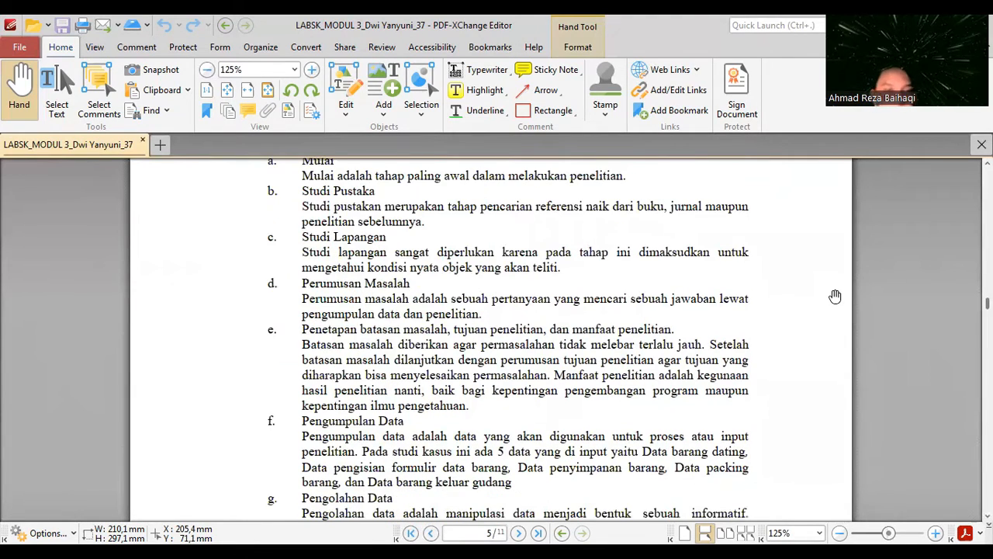
scroll(834, 297, "down", 2)
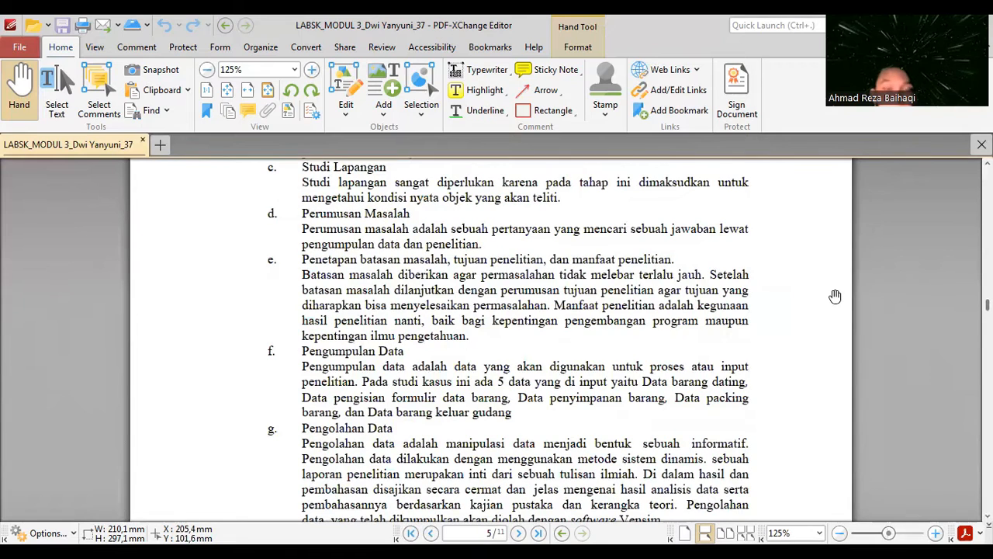
scroll(835, 296, "down", 2)
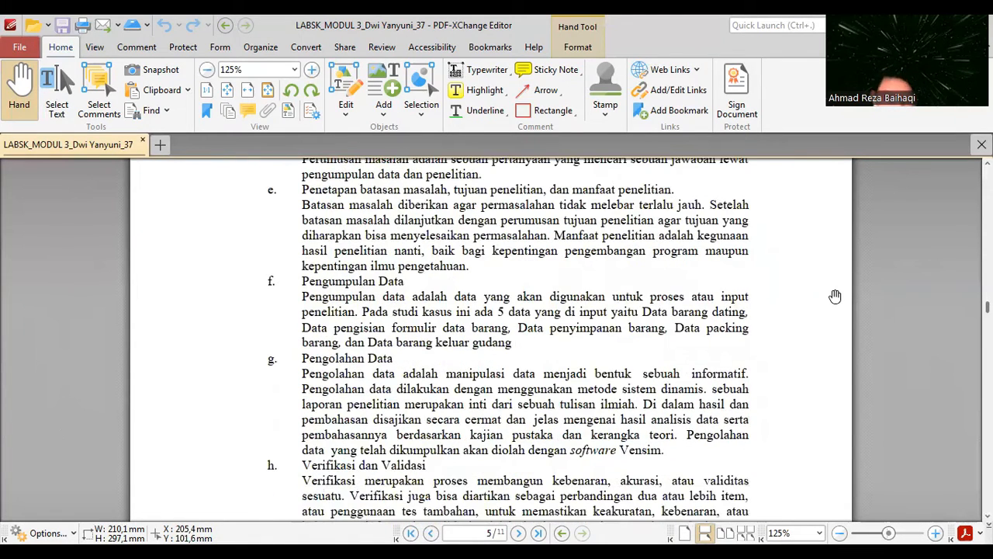
scroll(835, 296, "down", 1)
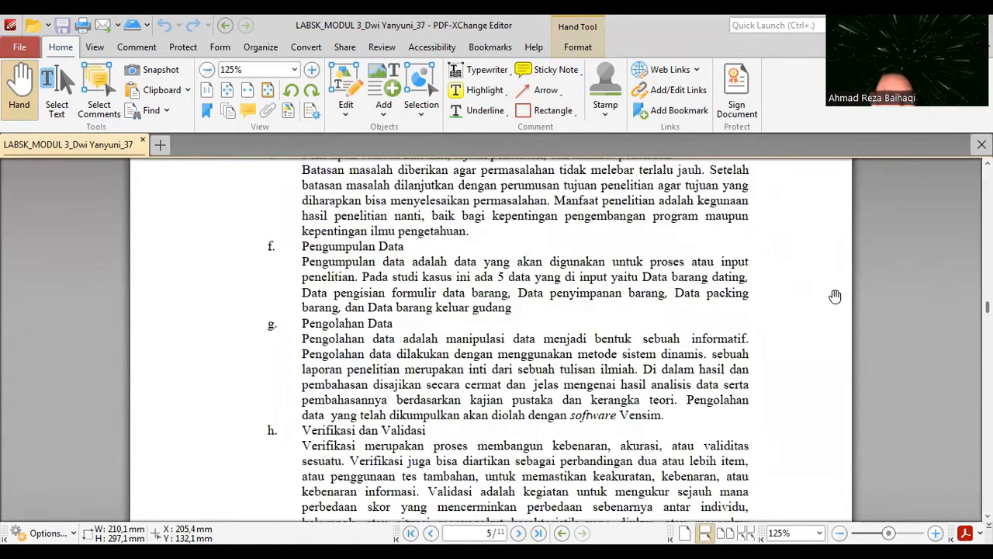
scroll(835, 296, "down", 1)
scroll(834, 296, "down", 1)
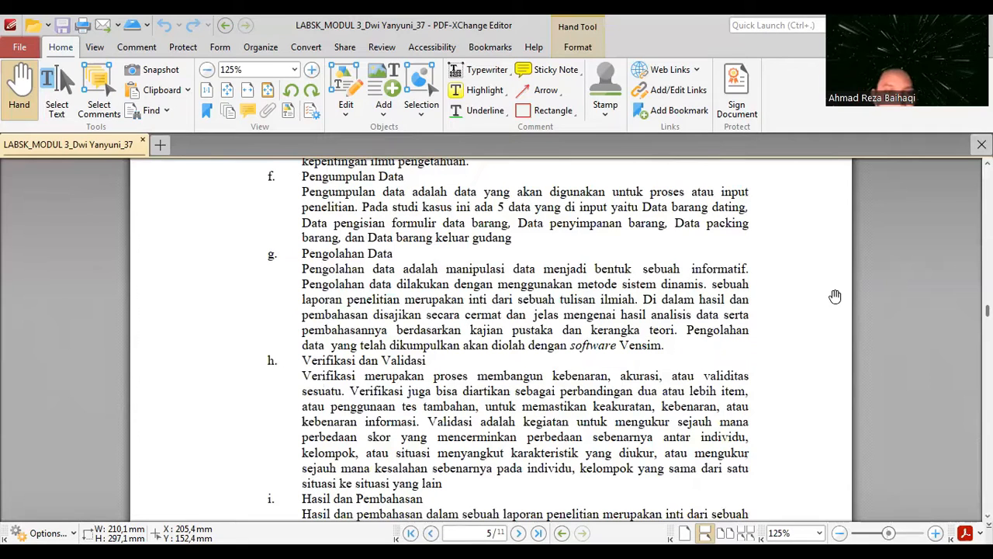
scroll(835, 296, "down", 5)
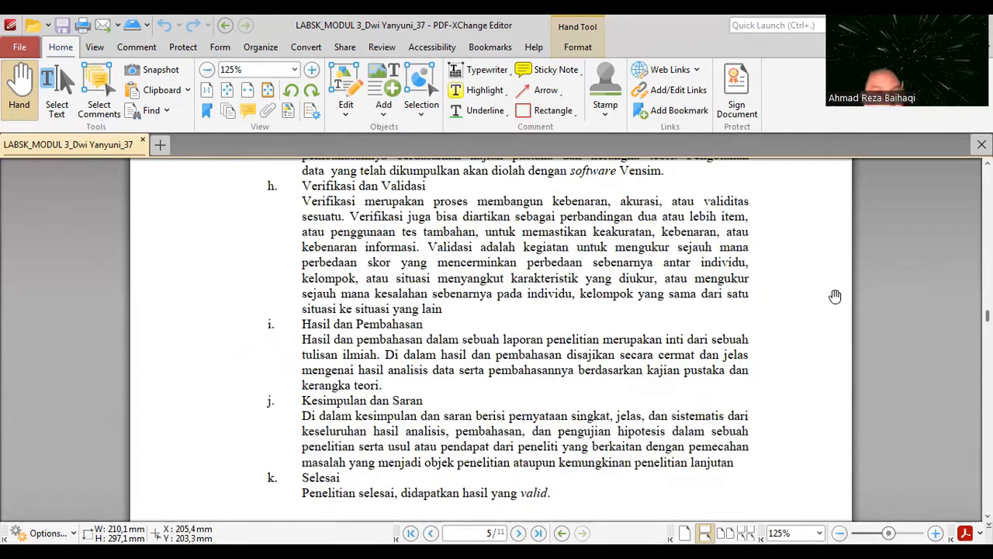
scroll(835, 296, "down", 1)
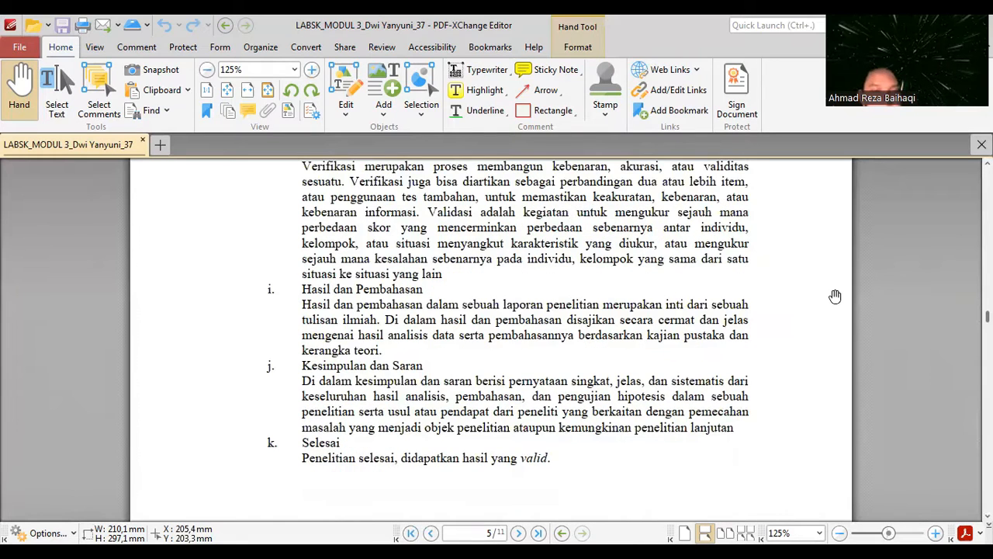
scroll(835, 297, "down", 1)
scroll(835, 296, "down", 1)
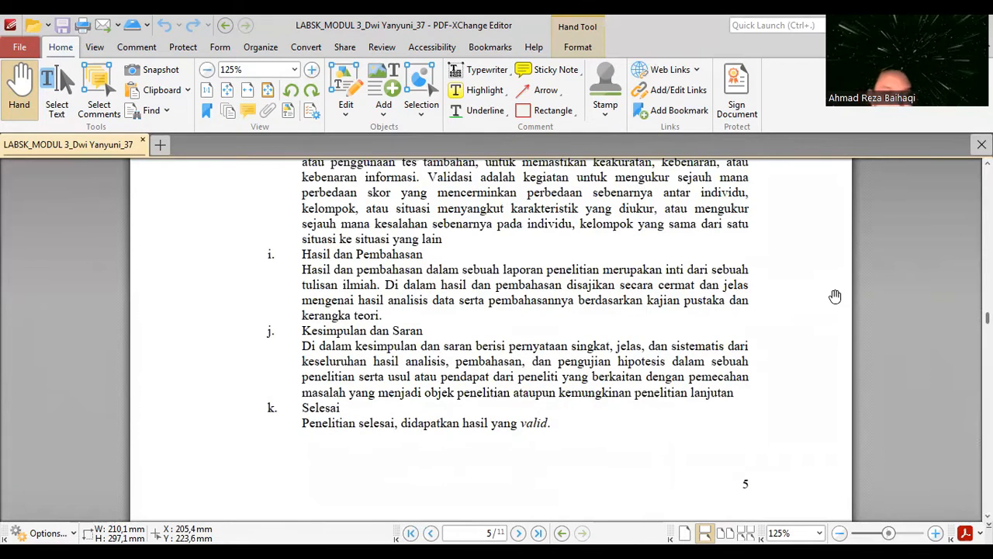
scroll(835, 296, "down", 1)
scroll(835, 297, "down", 3)
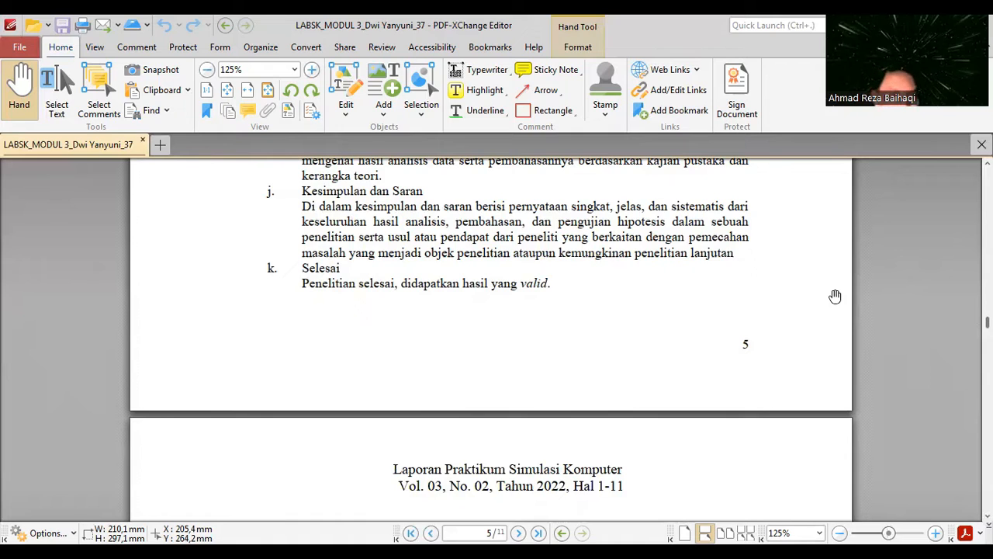
scroll(835, 297, "down", 5)
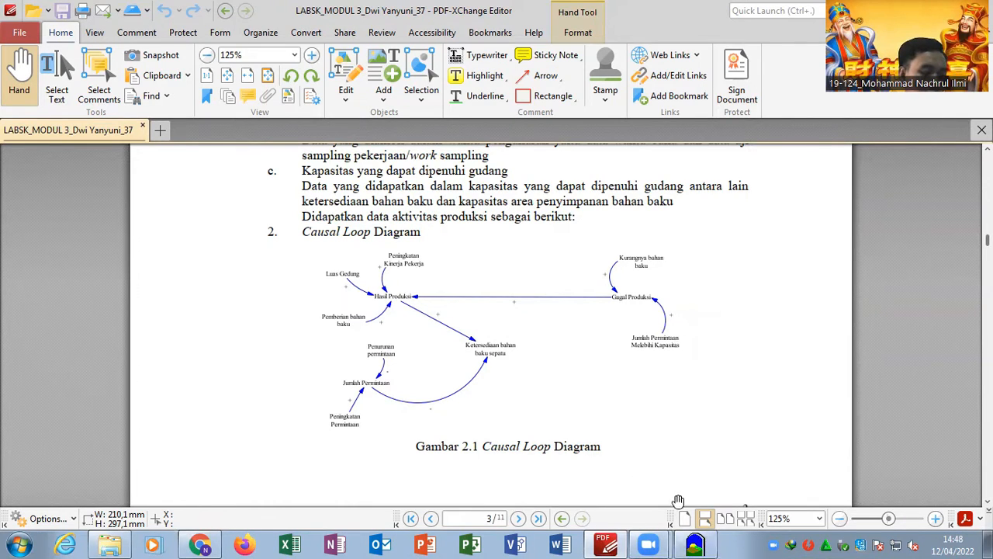
- Switch to Vensim and start a new model, discarding the changes to the open causal loop diagram
mouse_move(696, 543)
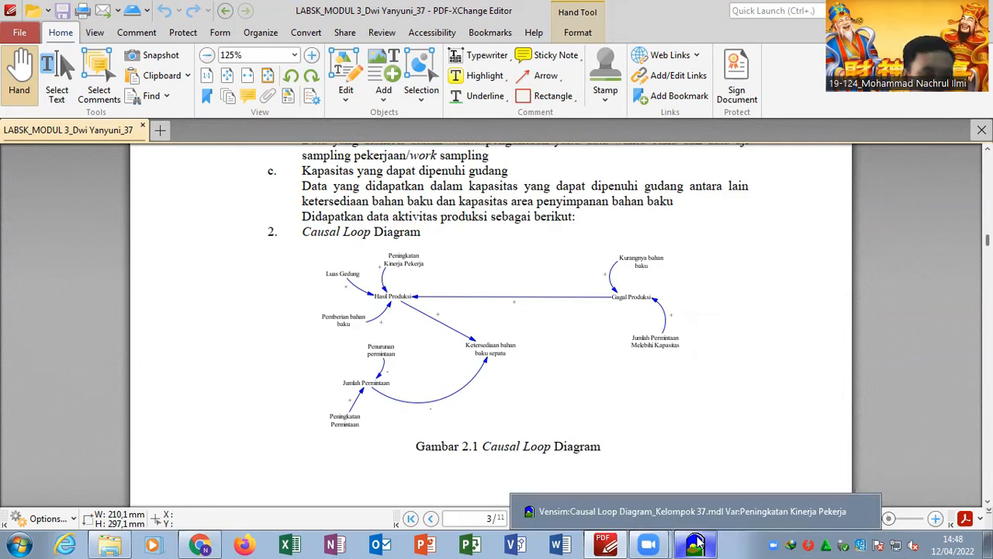
left_click(696, 543)
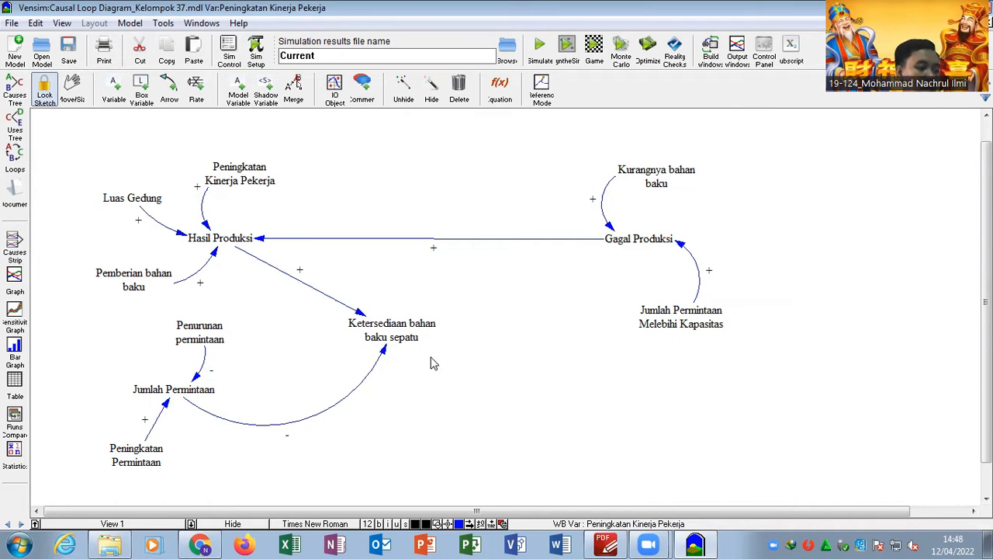
scroll(481, 355, "down", 1)
scroll(481, 356, "up", 2)
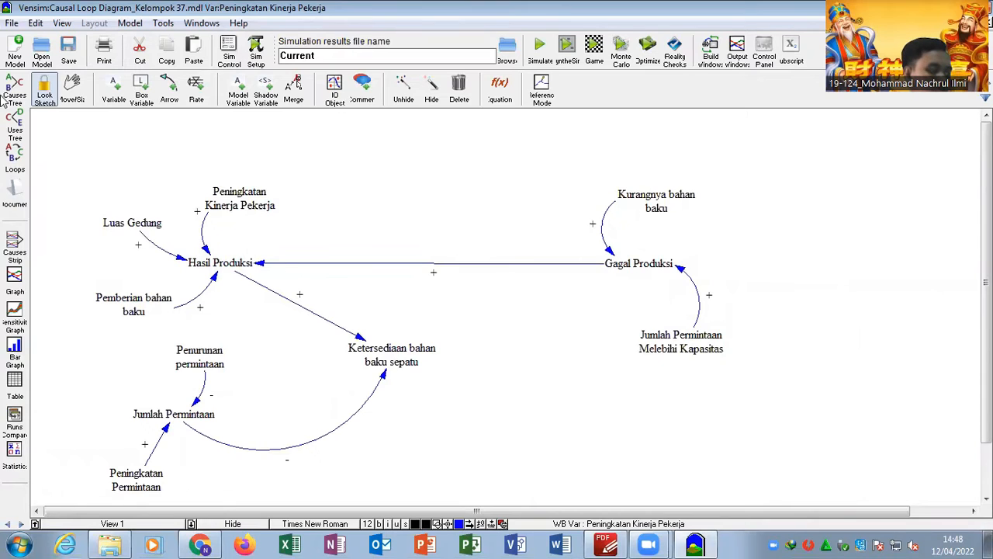
left_click(14, 49)
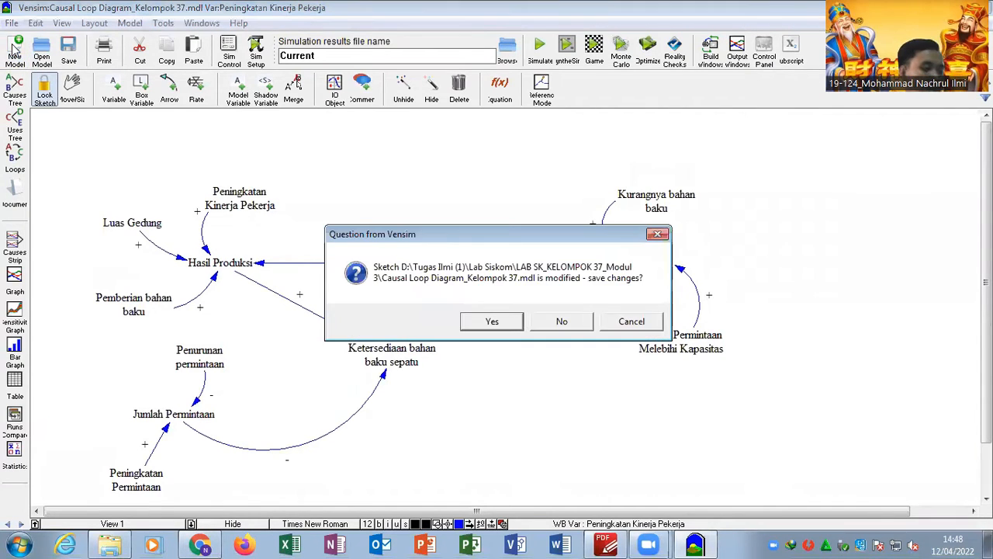
left_click(576, 323)
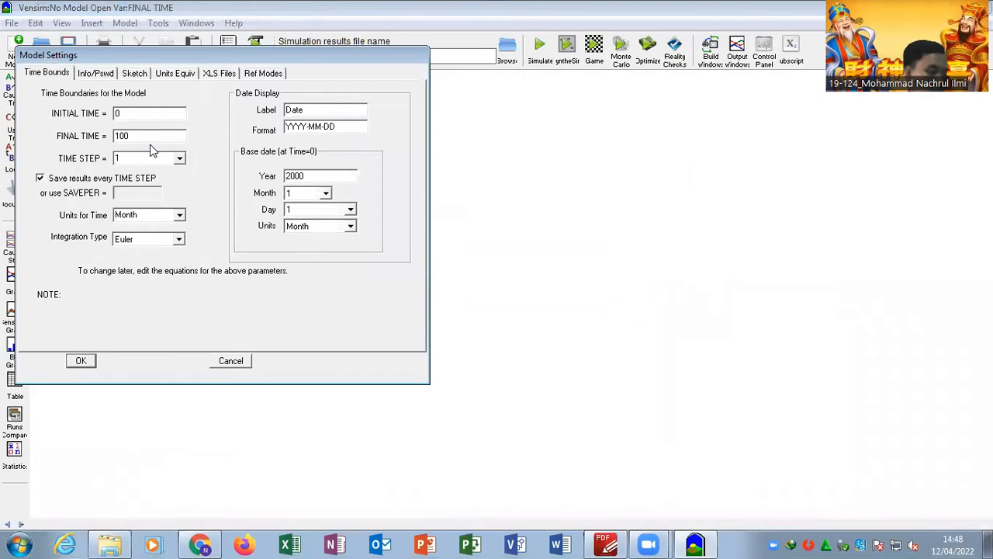
- Set the model's initial time to 2022 and its final time to 2027
key("BackSpace")
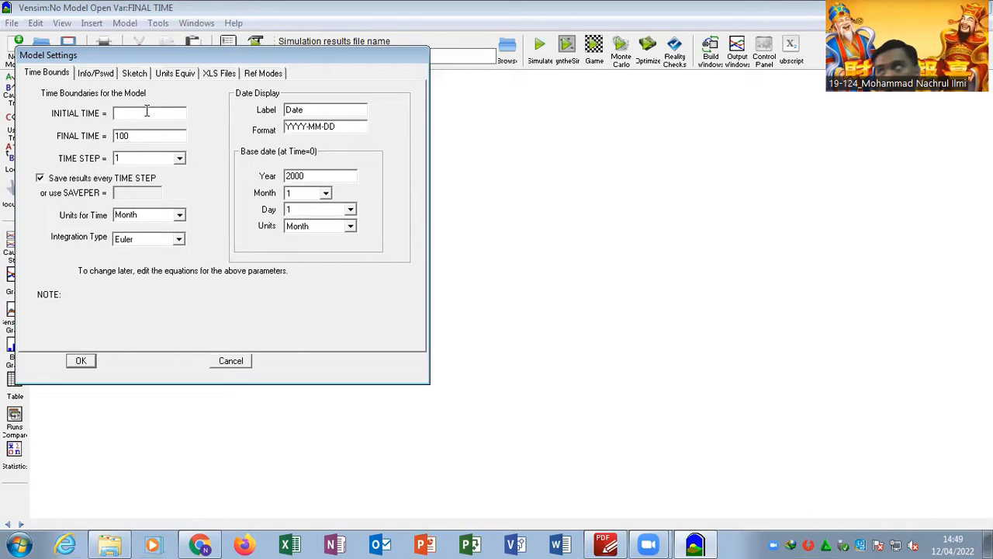
type("2022")
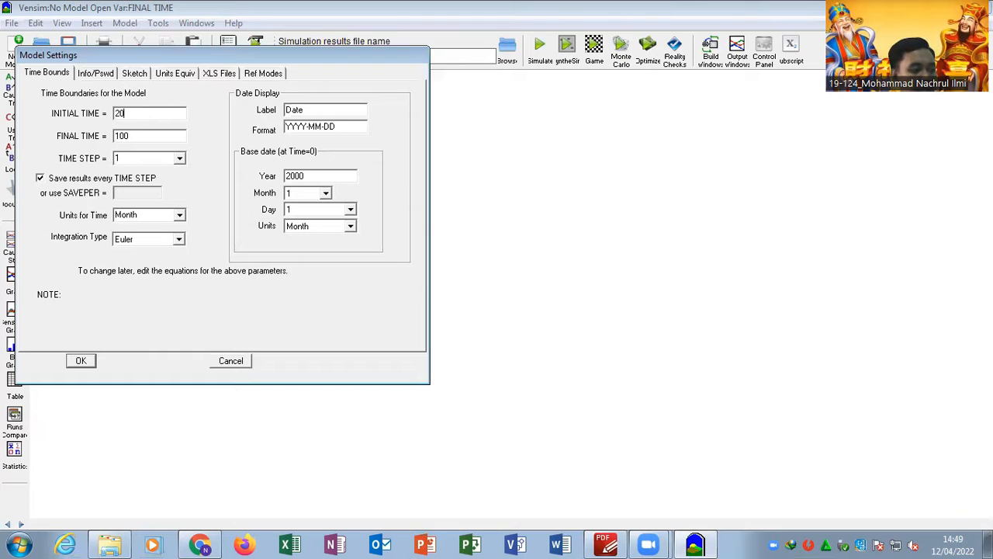
left_click(151, 135)
key("BackSpace")
key("BackSpace")
key("BackSpace")
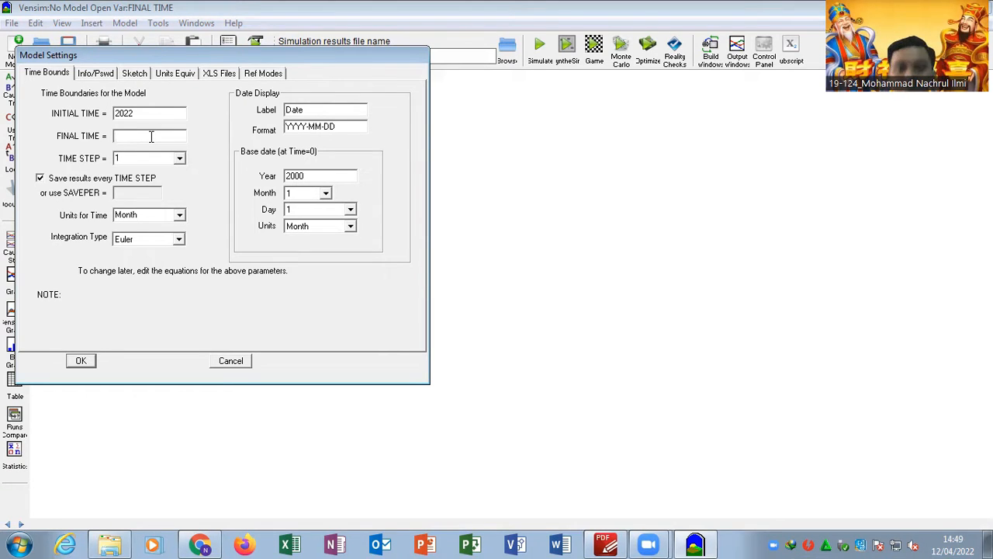
type("2027")
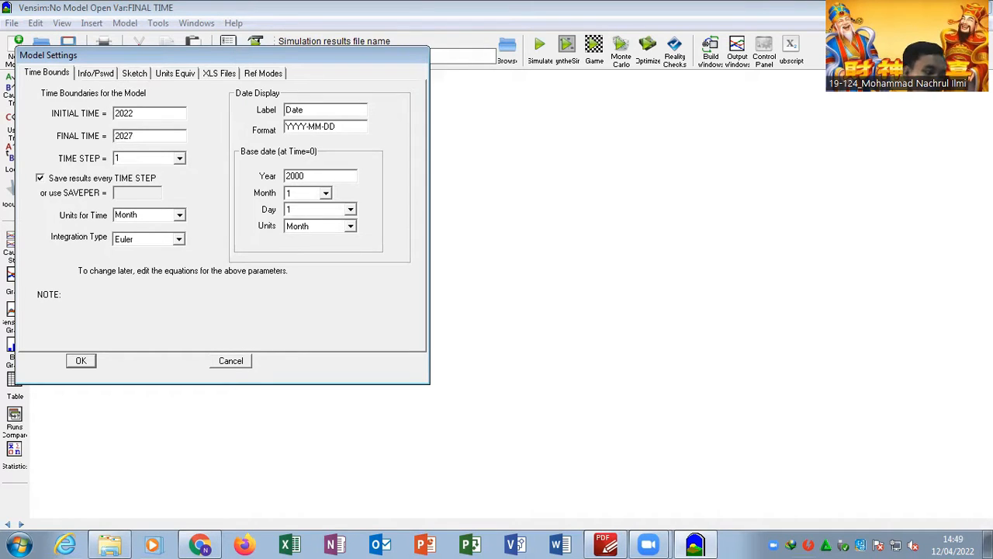
- Set the units for time to Year and accept the model settings
left_click(180, 215)
scroll(155, 248, "up", 1)
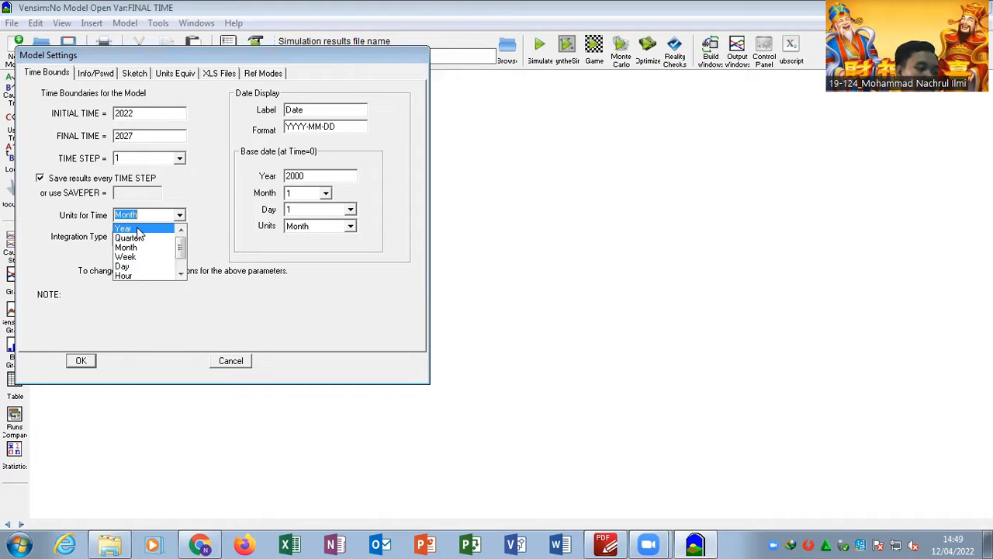
left_click(138, 230)
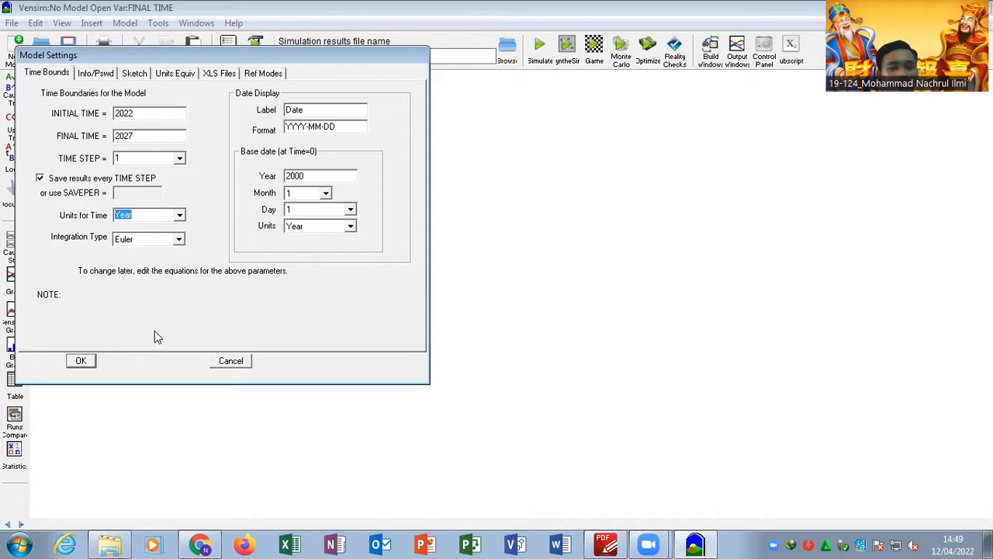
left_click(75, 364)
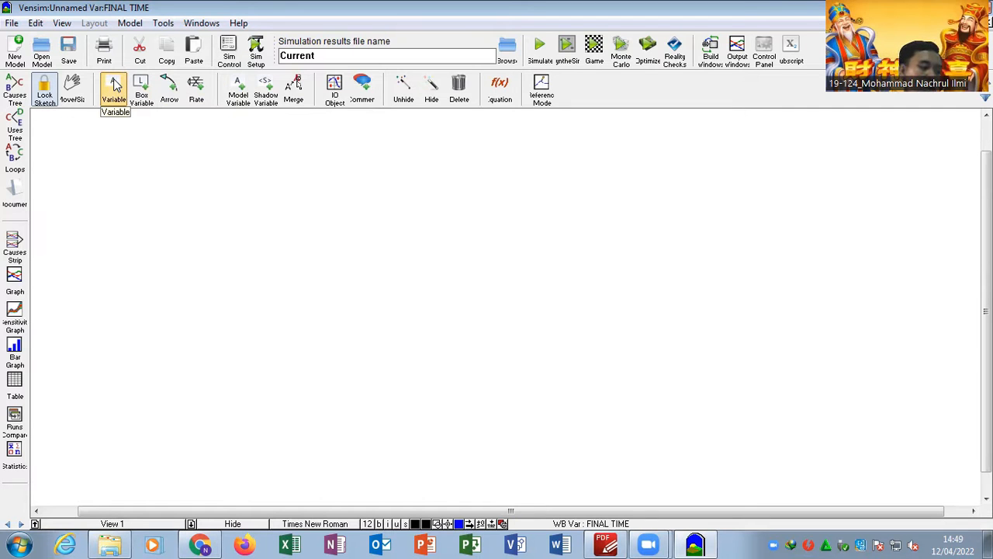
- Consult the Causal Loop Diagram in the PDF report and add a variable named "Hasil Produksi" to the Vensim sketch
left_click(606, 545)
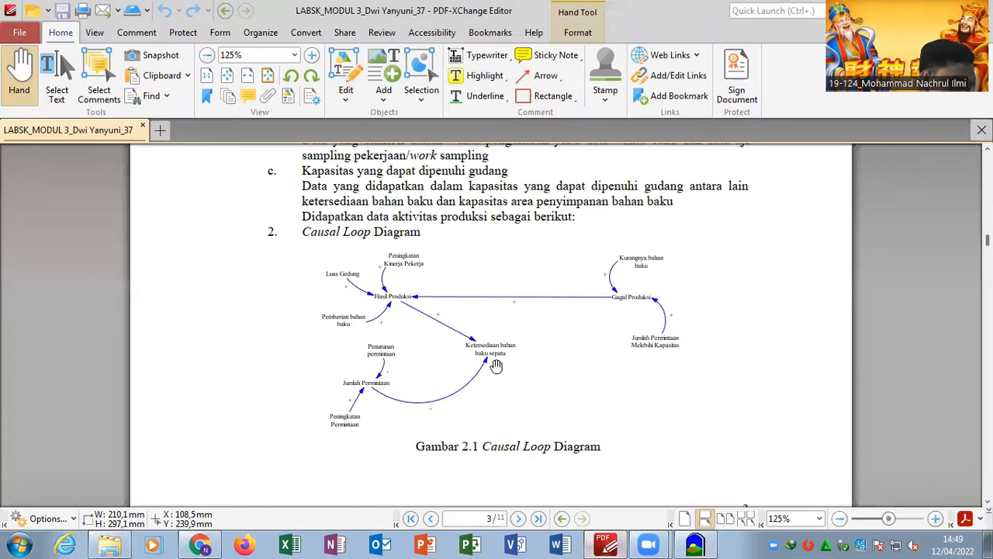
scroll(497, 365, "down", 2)
scroll(455, 305, "up", 3, "ctrl")
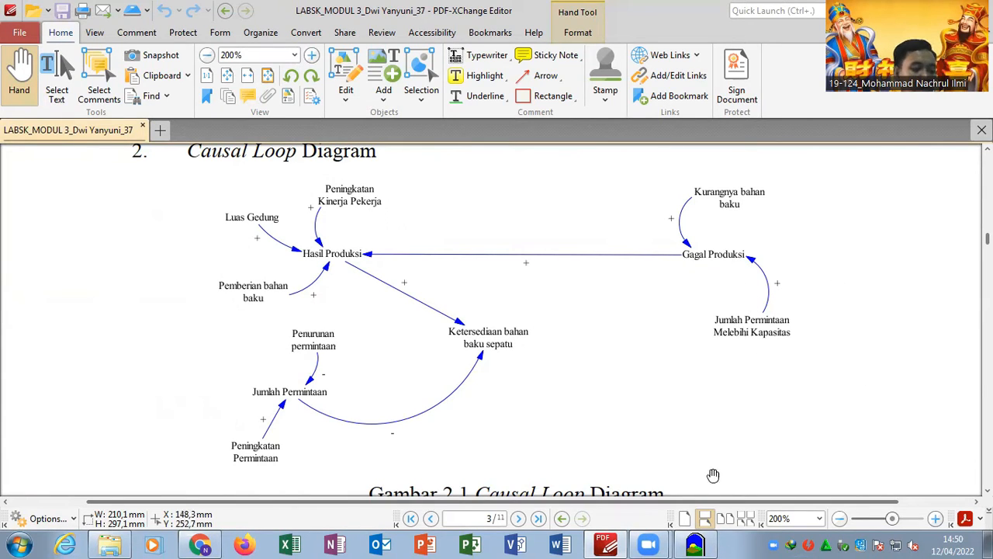
left_click(696, 543)
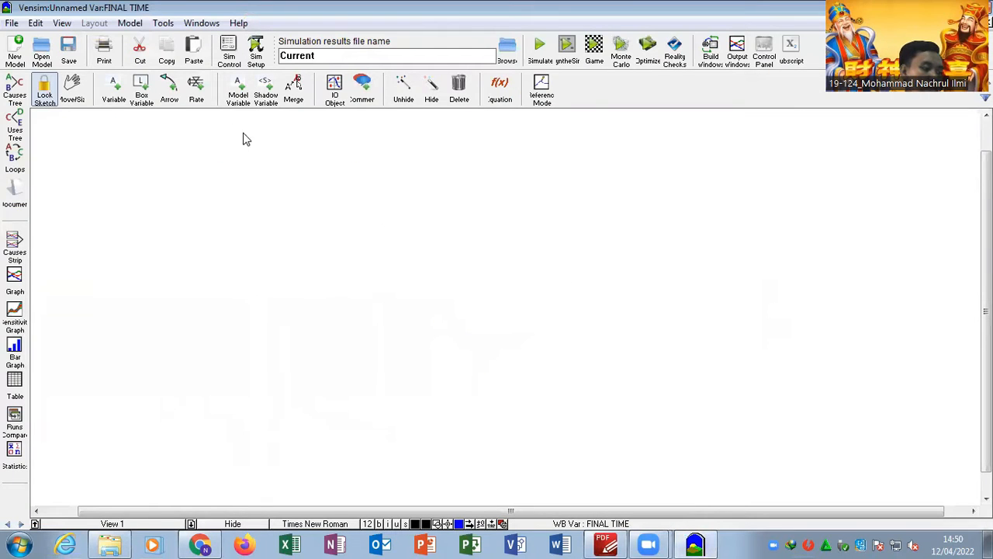
left_click(113, 88)
left_click(212, 228)
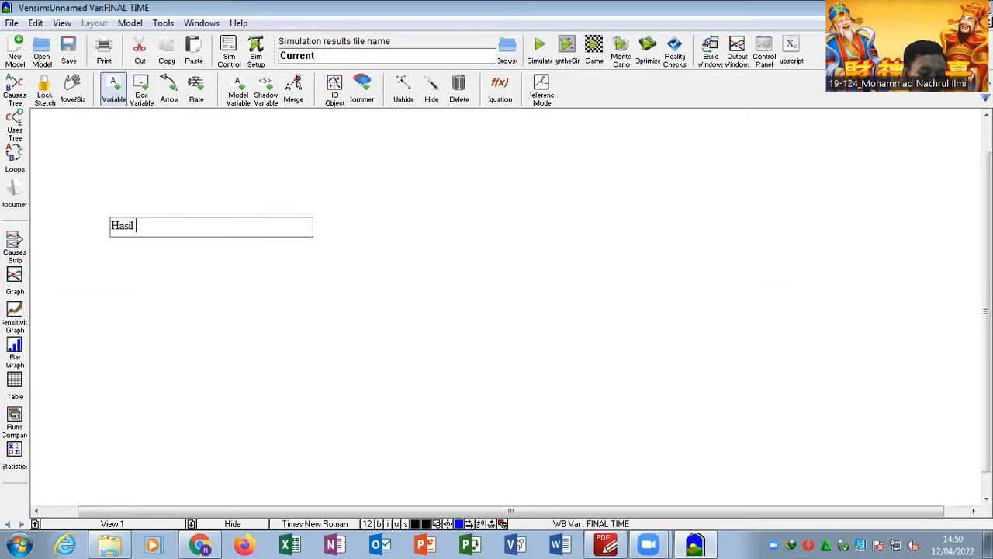
key("Return")
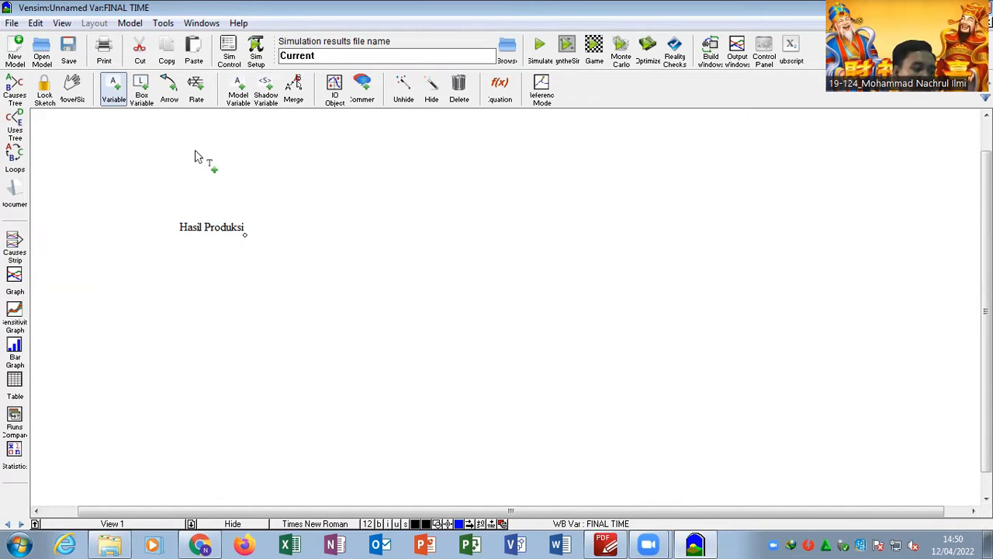
- Following the PDF diagram, add the variables "luas gedung" above Hasil Produksi and "peningkatan kinerja" to its right
key("alt+Tab")
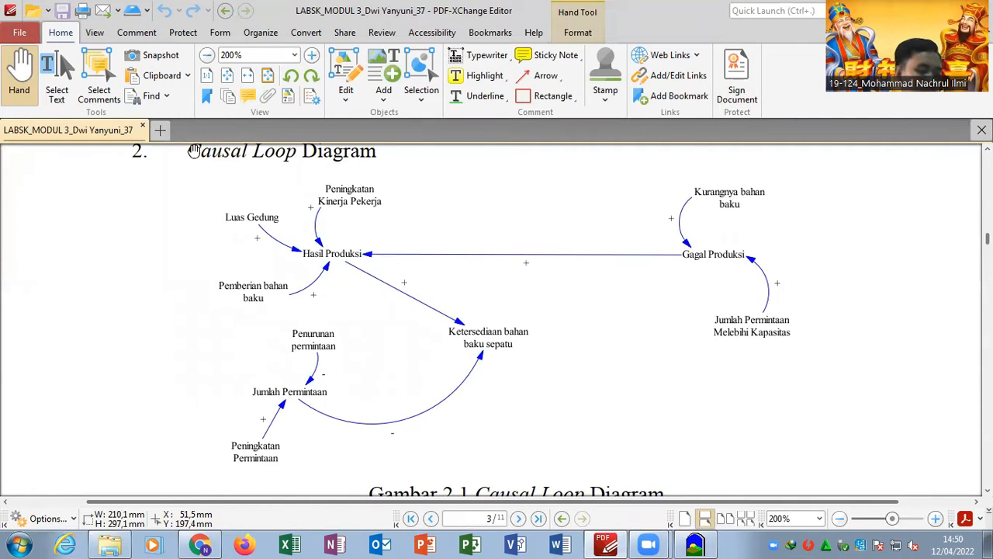
key("alt+Tab")
left_click(190, 157)
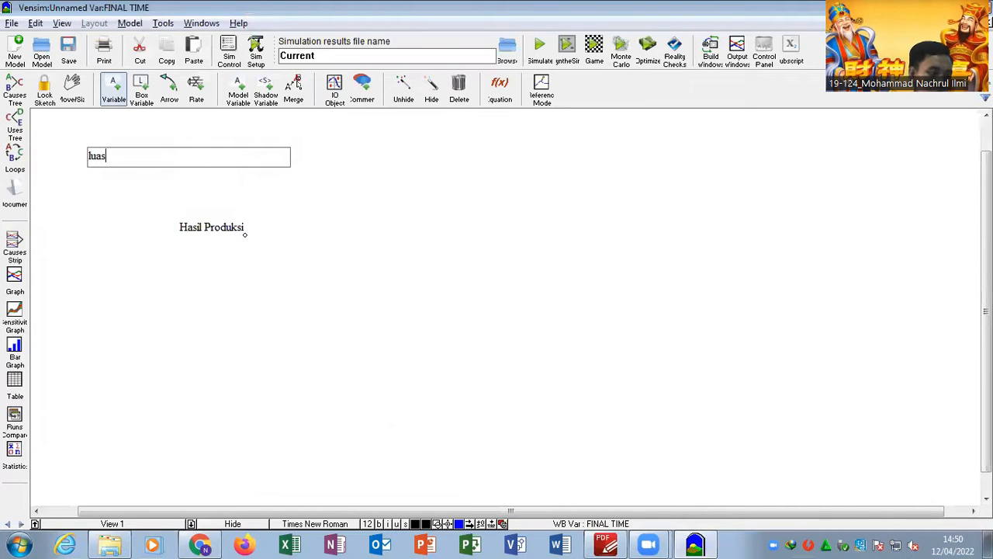
key("Return")
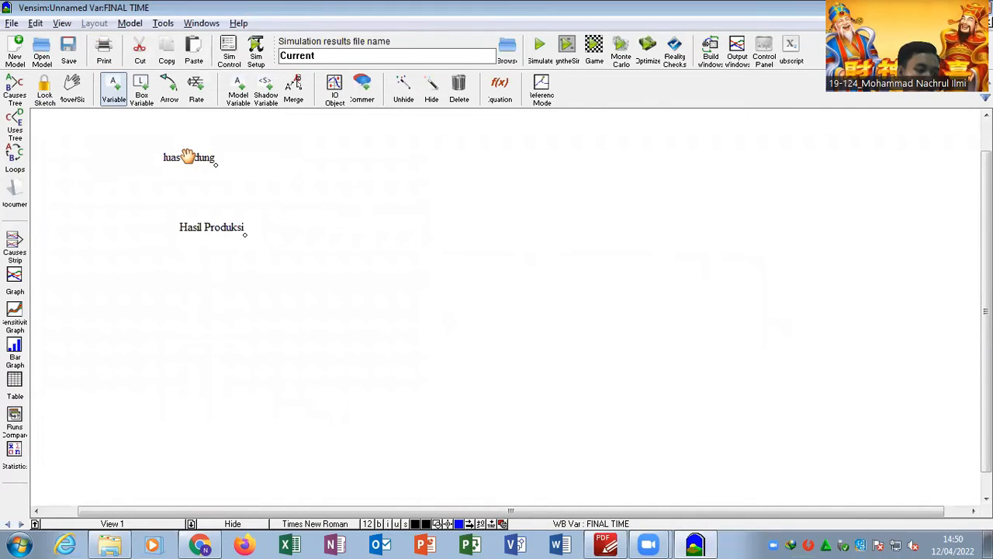
left_click(426, 203)
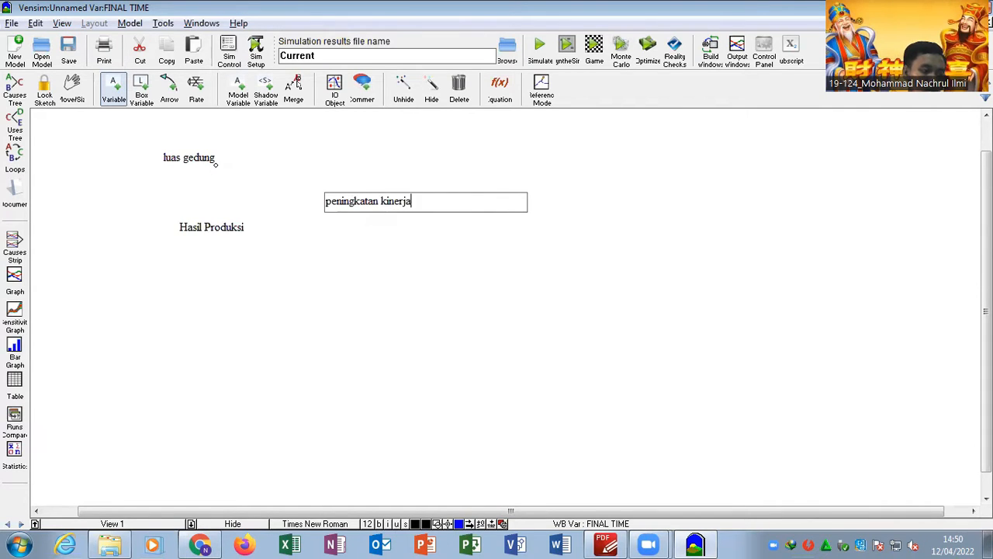
key("Return")
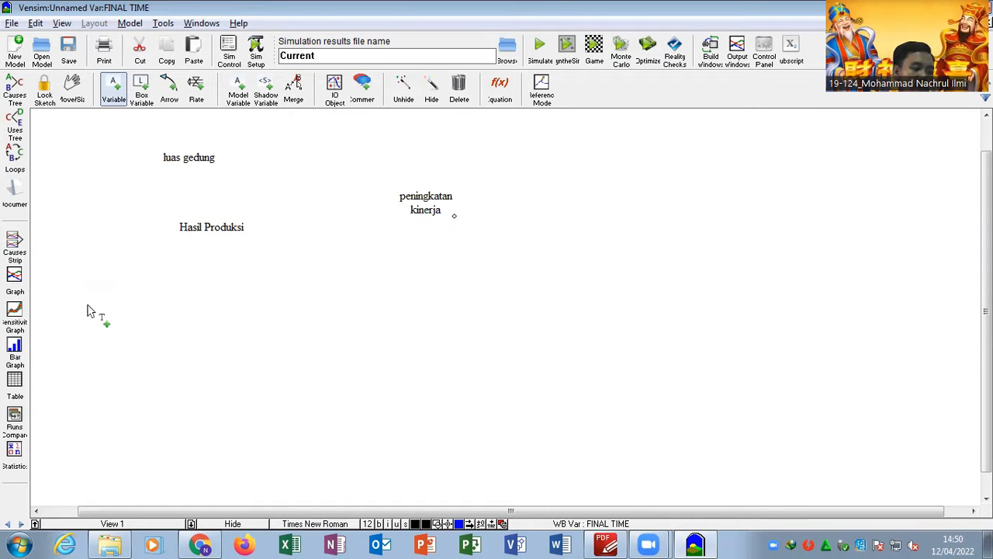
- Add a variable named "pemberian bahan baku" below Hasil Produksi in the sketch
left_click(132, 310)
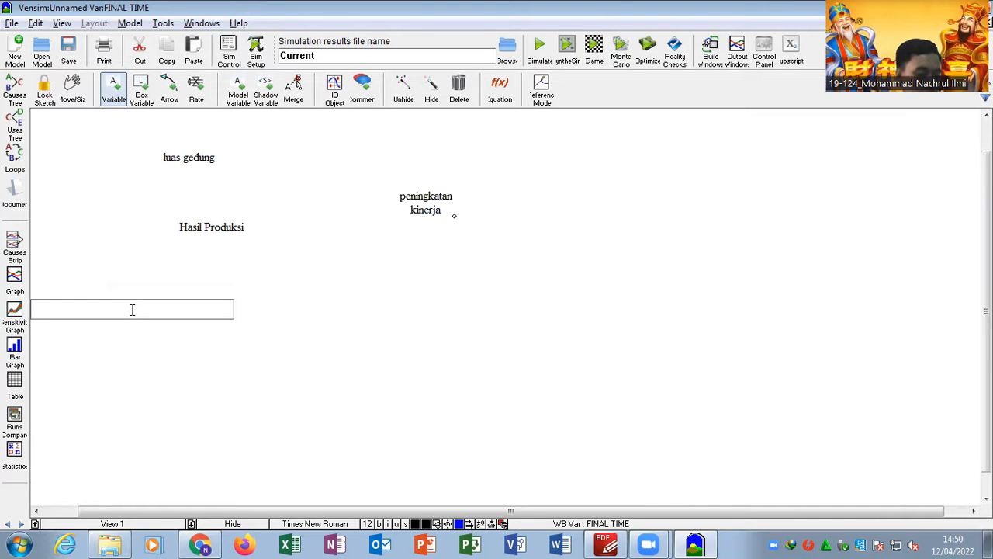
key("alt+Tab")
key("alt+Tab")
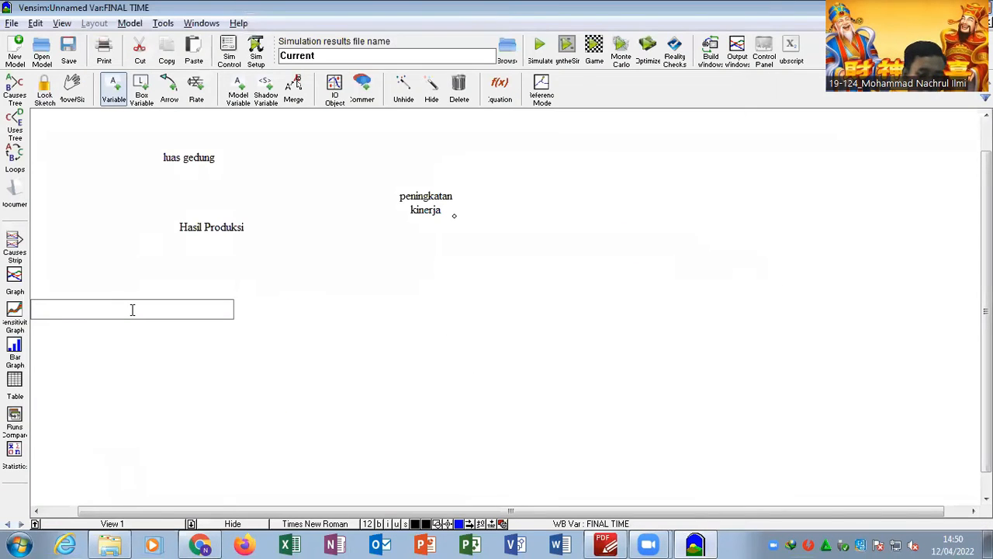
type("pemberian bahan baku")
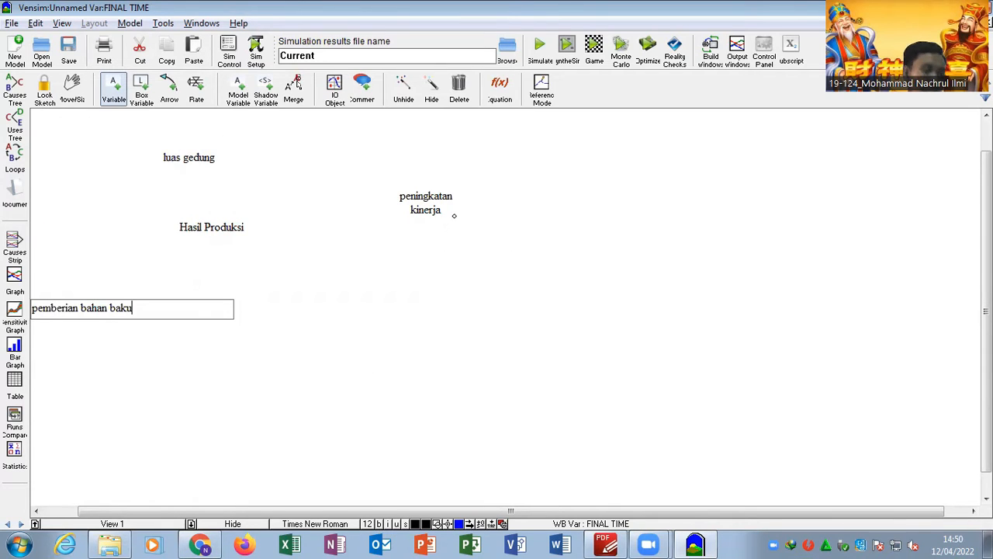
key("Return")
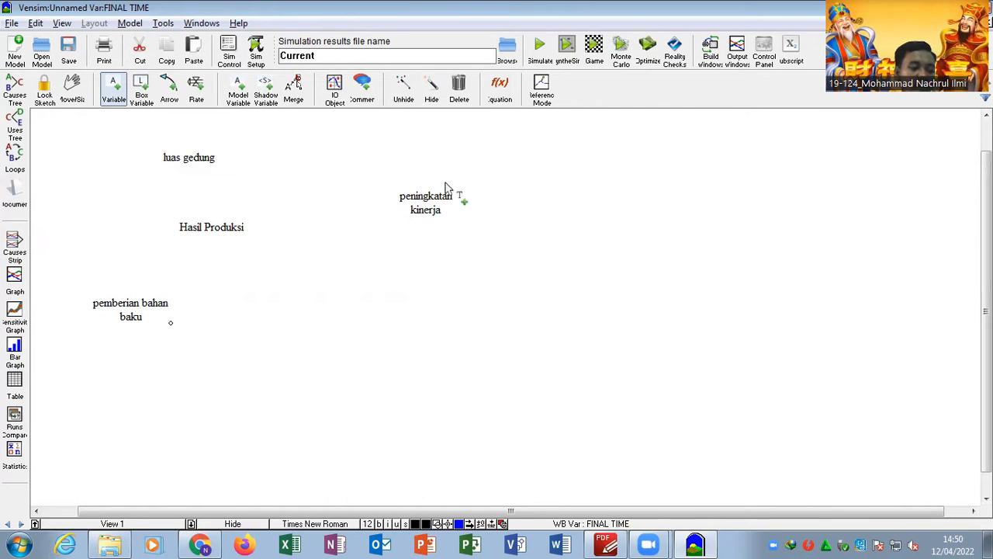
- Draw arrows to Hasil Produksi from peningkatan kinerja, luas gedung and pemberian bahan baku, and lock the sketch
left_click(176, 90)
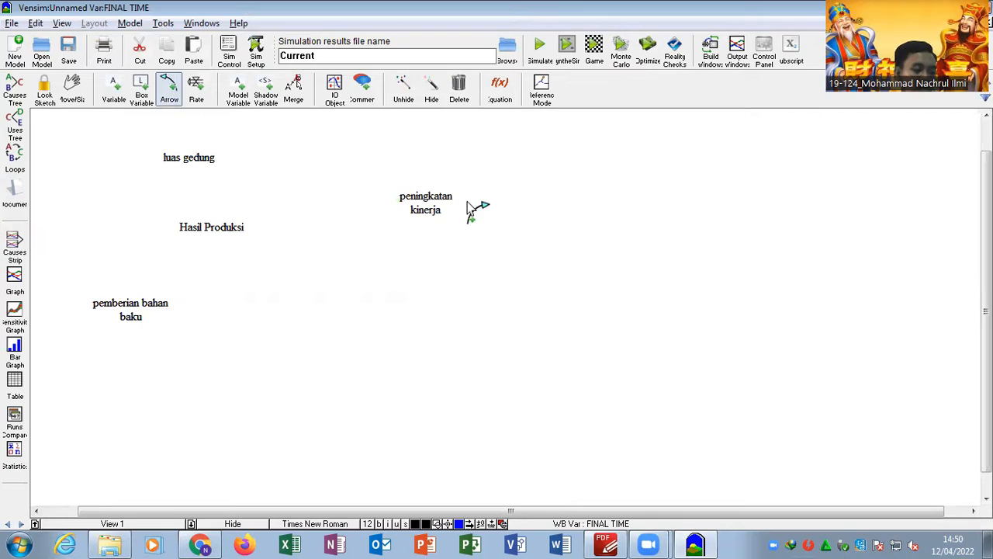
left_click(425, 208)
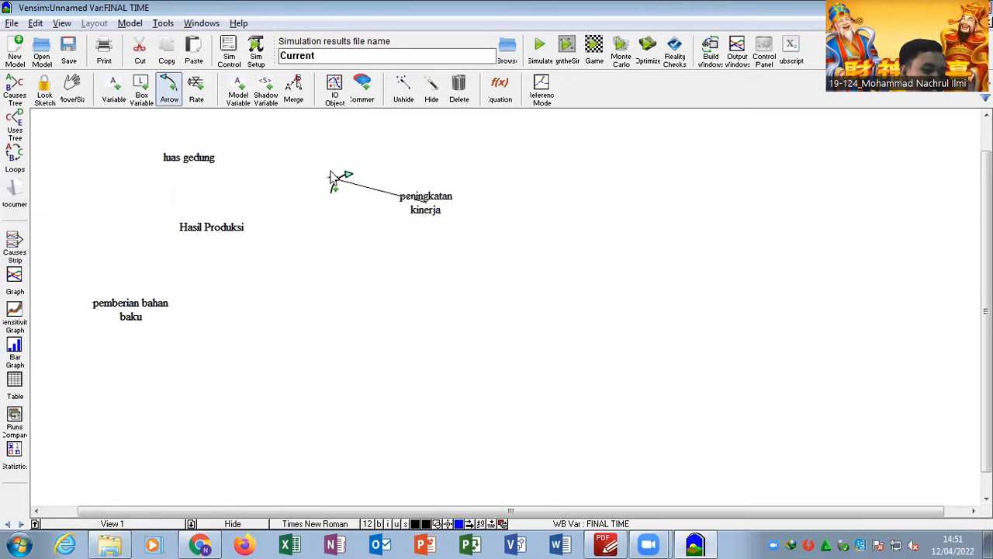
left_click(217, 232)
left_click(188, 168)
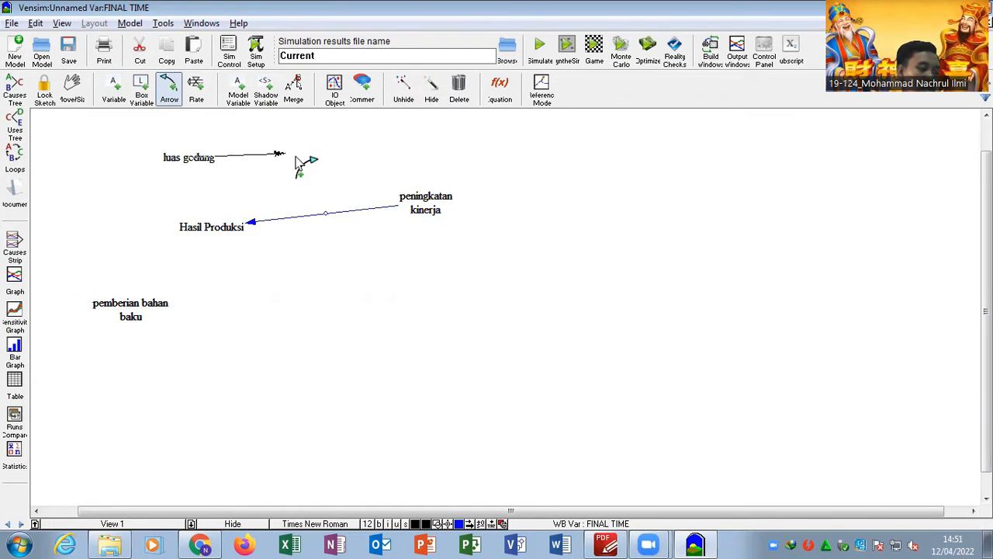
left_click(221, 234)
left_click(130, 310)
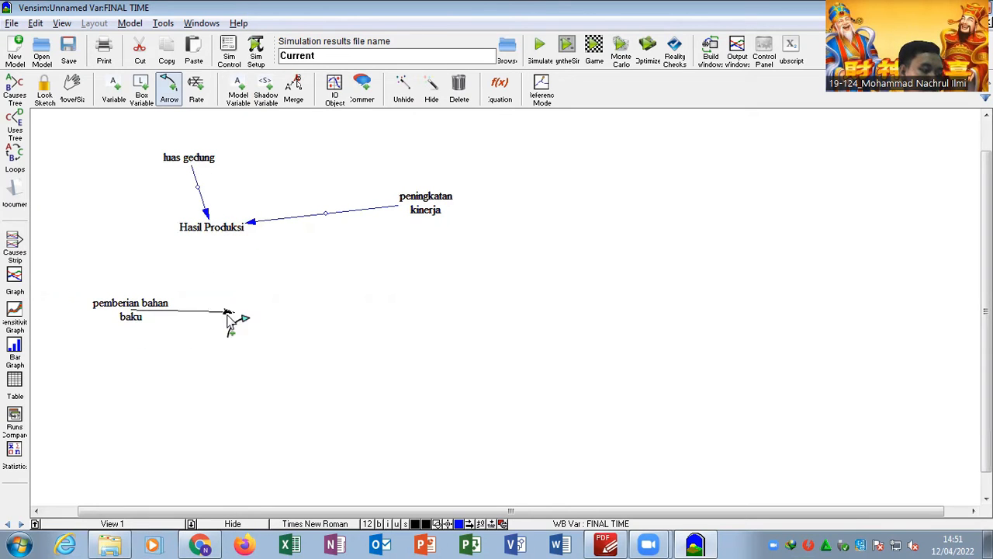
left_click(205, 238)
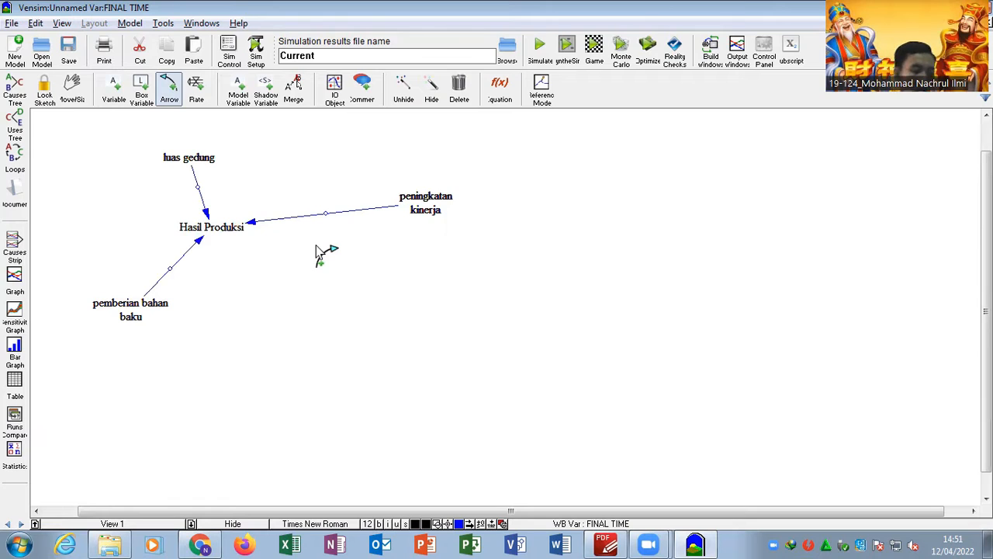
key("1")
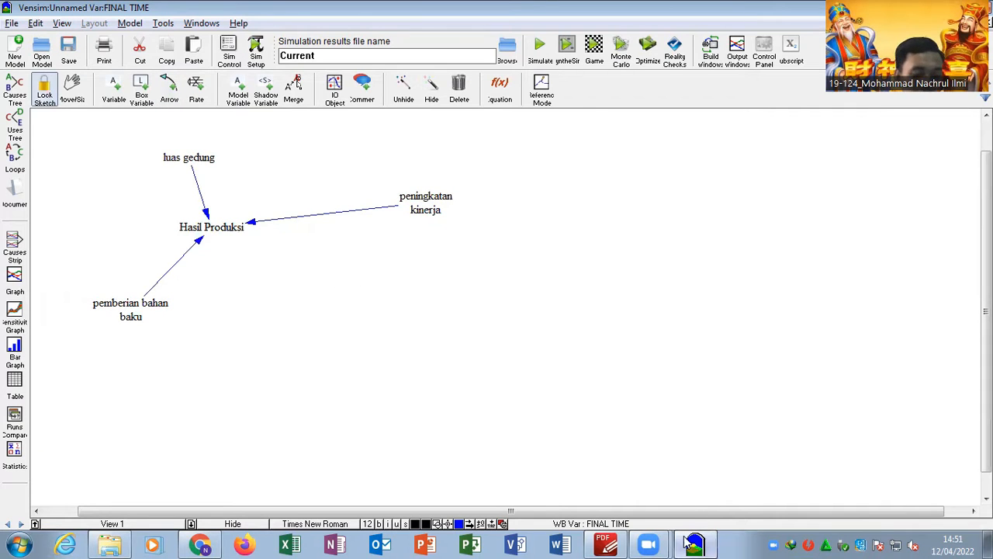
- Check the Causal Loop Diagram in the PDF report and give the arrow from luas gedung to Hasil Produksi a + polarity
key("alt+Tab")
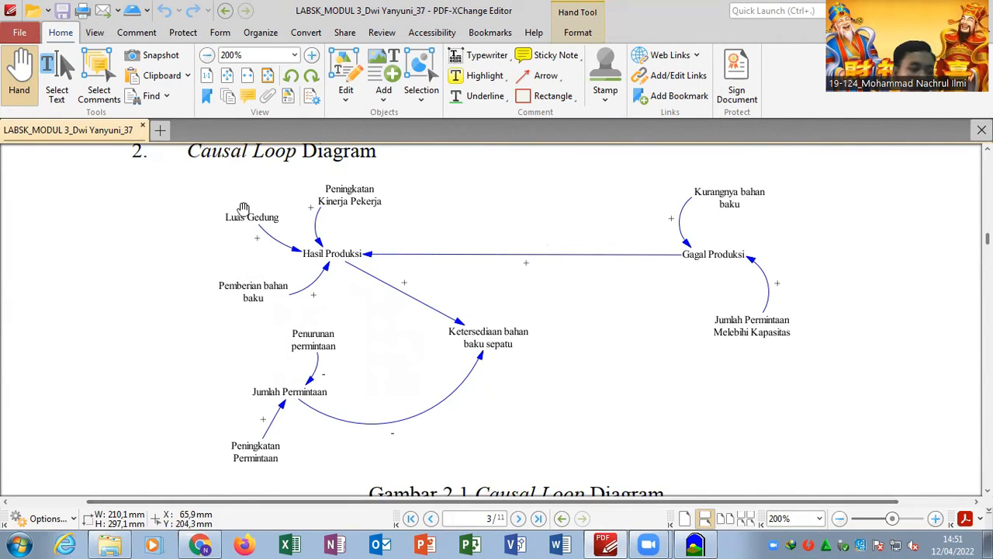
left_click(693, 543)
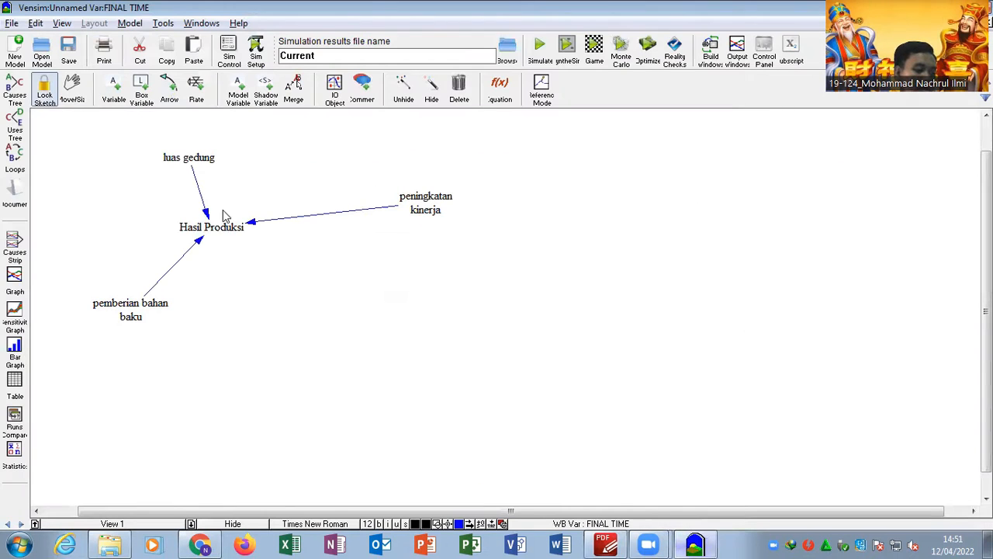
left_click(169, 89)
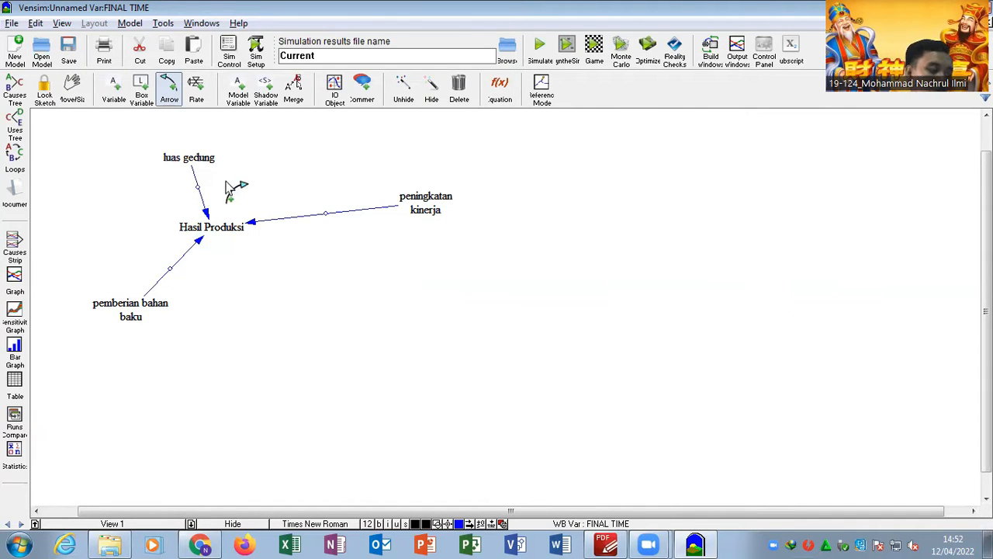
right_click(207, 213)
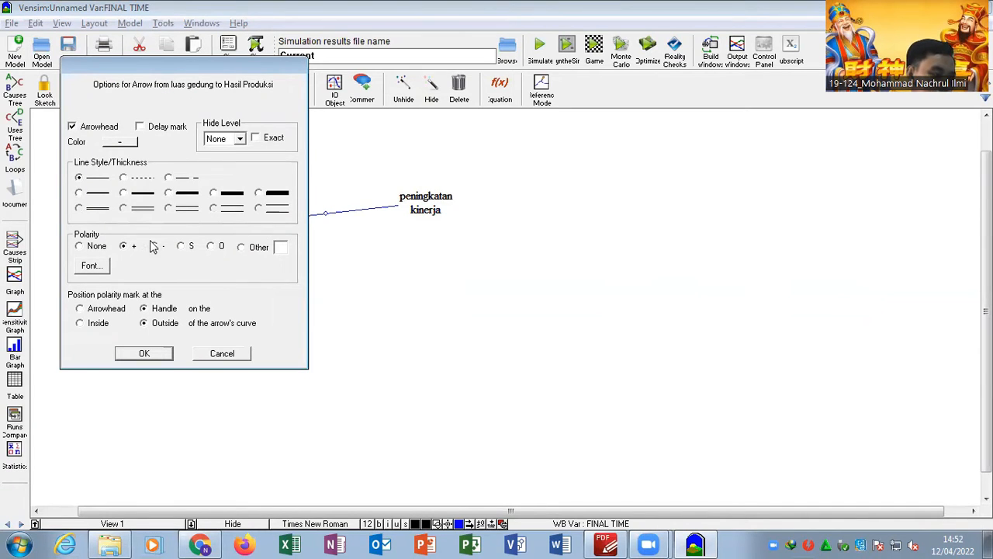
left_click(141, 356)
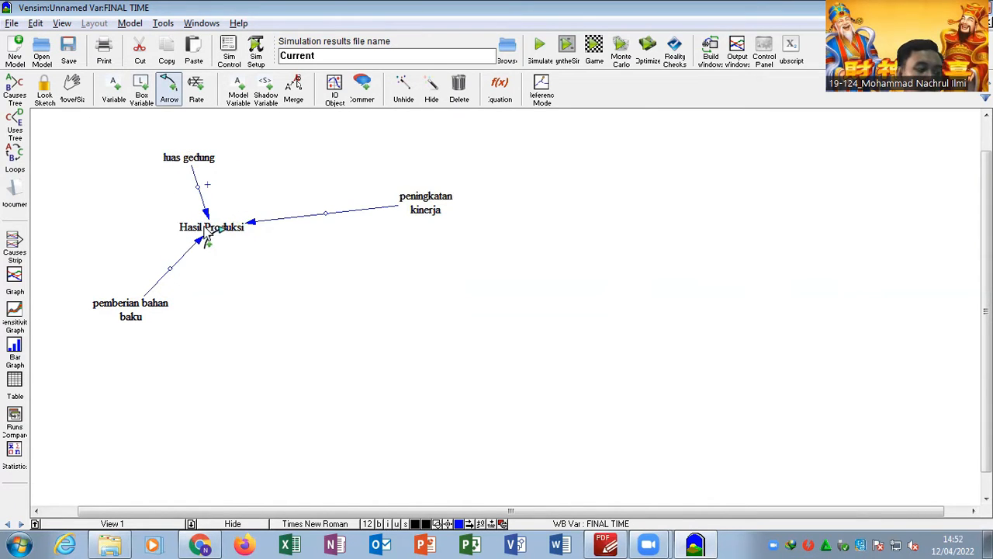
- Try a - polarity on the arrow from peningkatan kinerja to Hasil Produksi, and replace it with +
right_click(254, 224)
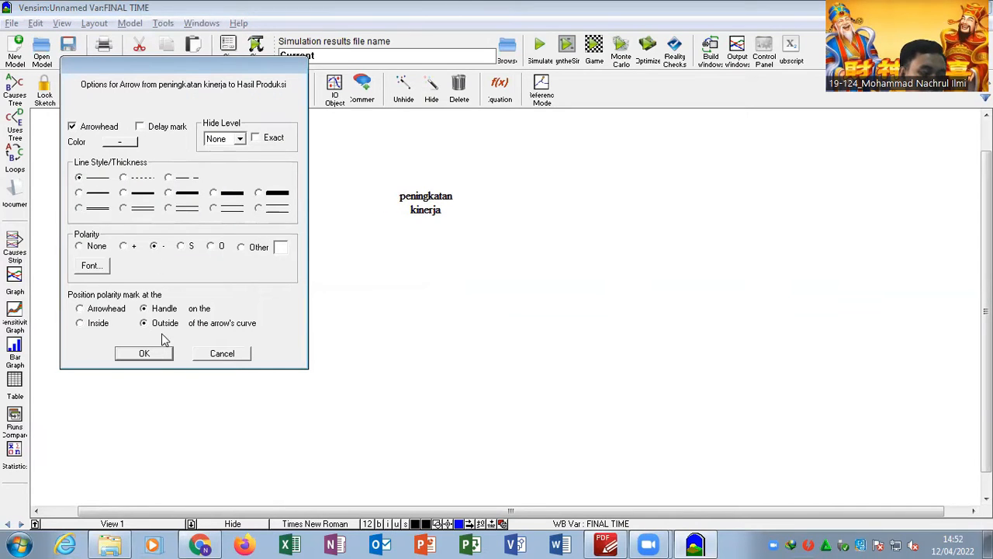
left_click(144, 354)
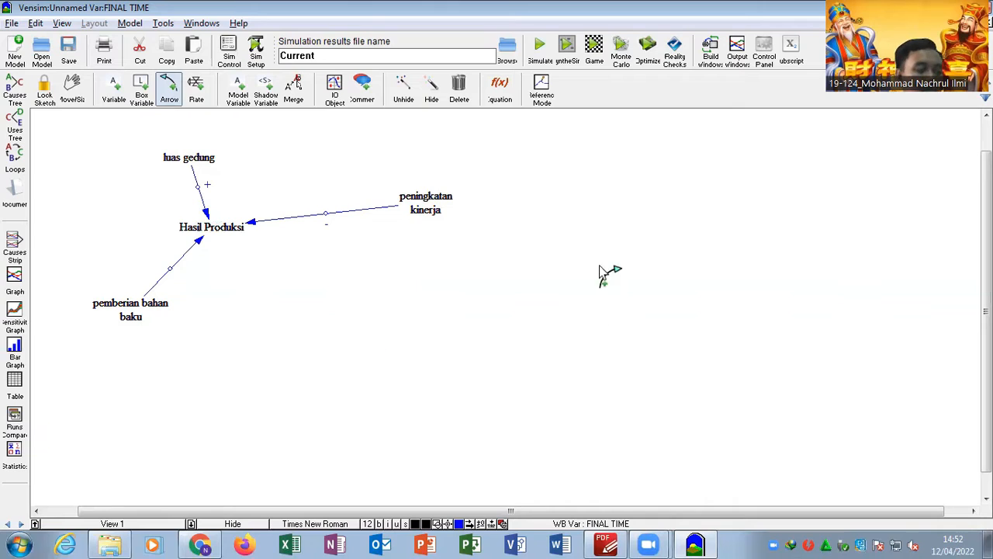
right_click(252, 222)
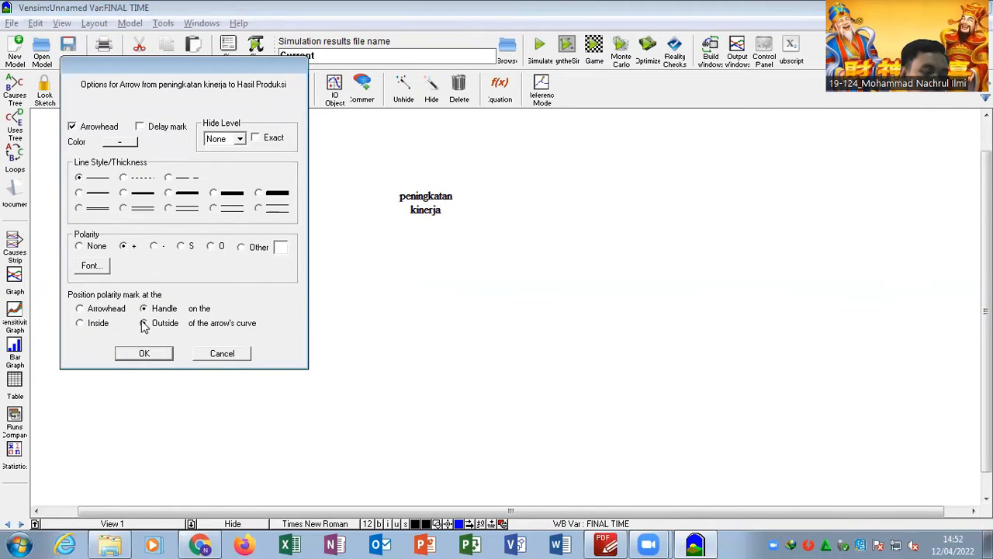
left_click(144, 353)
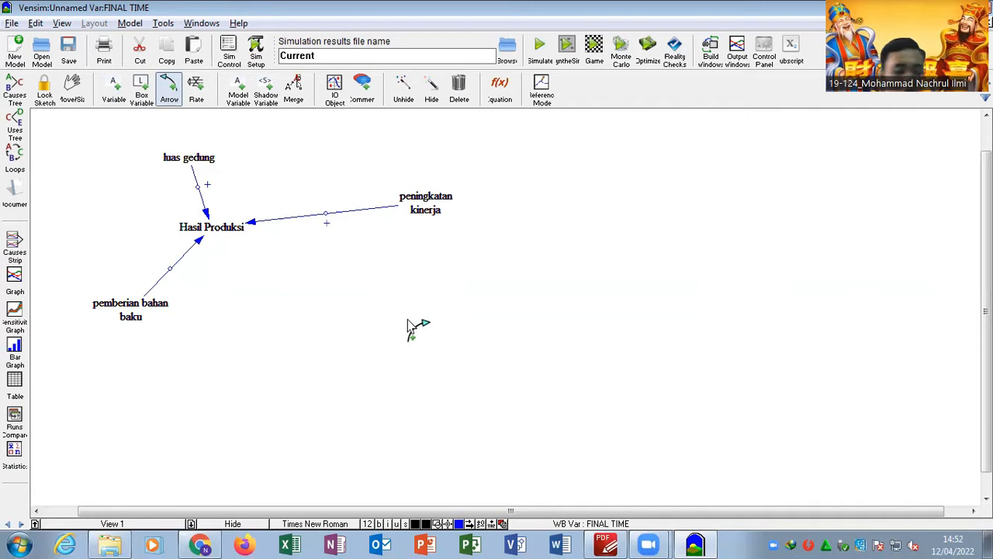
- Read on in the PDF report past the flowchart to the Verifikasi and Validasi section, and return to Vensim
left_click(607, 544)
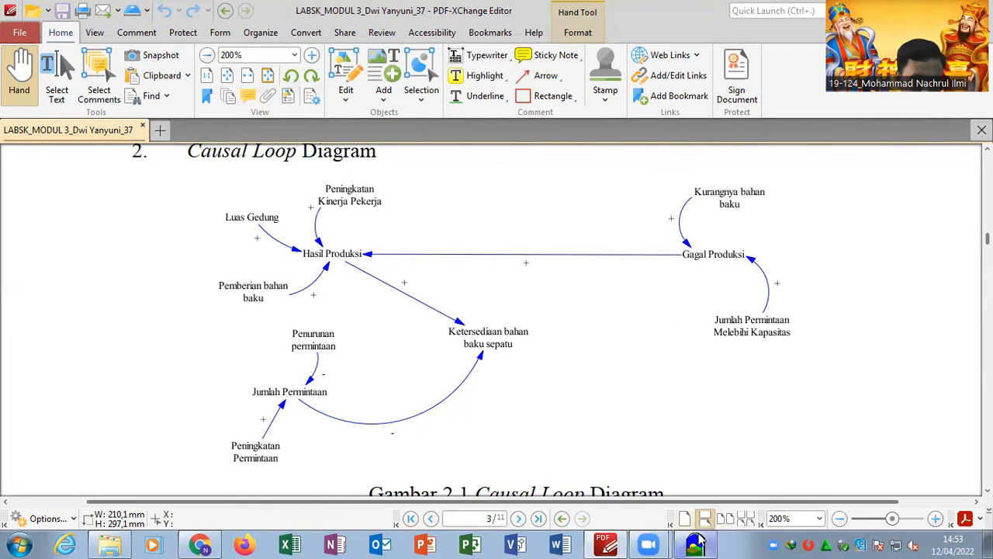
scroll(620, 321, "down", 10)
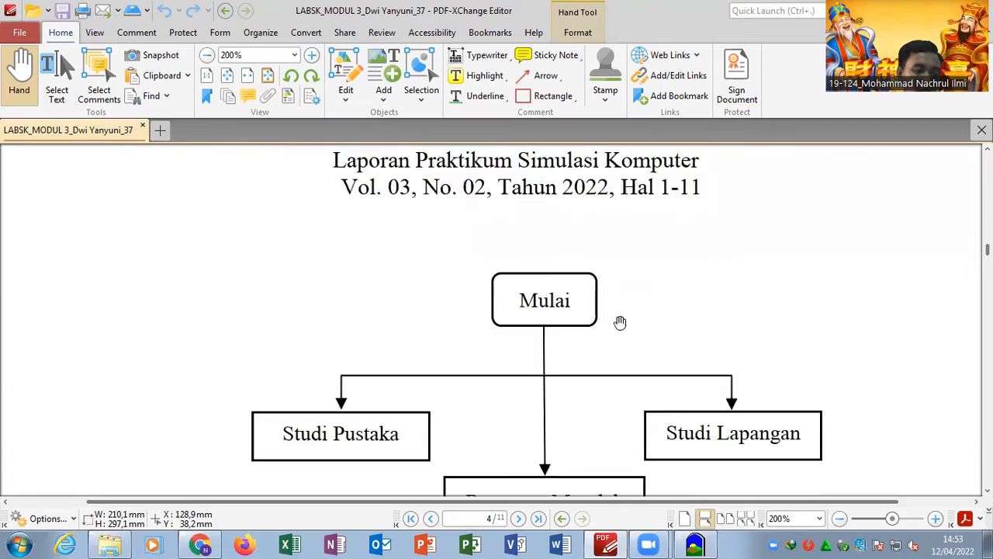
scroll(621, 321, "down", 3, "ctrl")
scroll(620, 321, "down", 10)
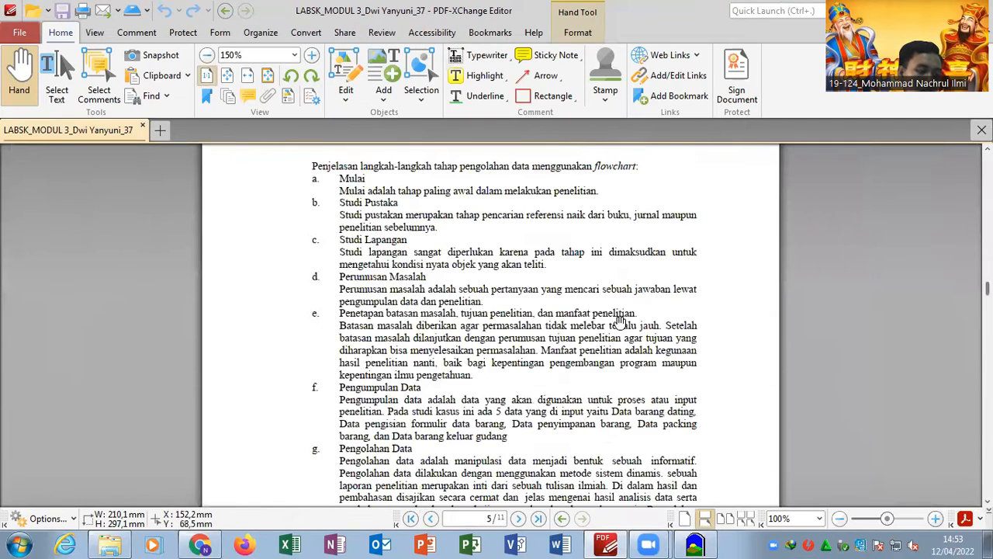
scroll(620, 321, "down", 8)
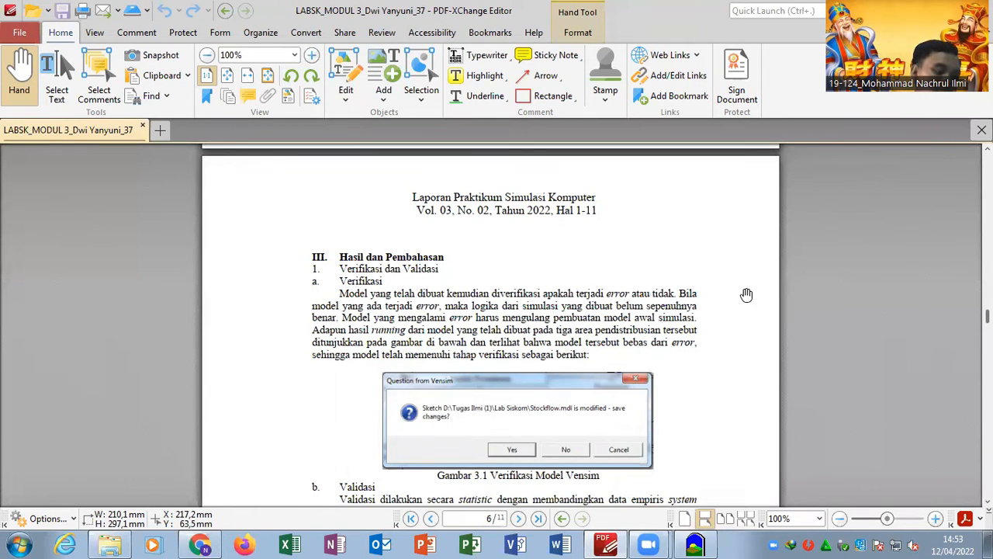
scroll(489, 396, "down", 2)
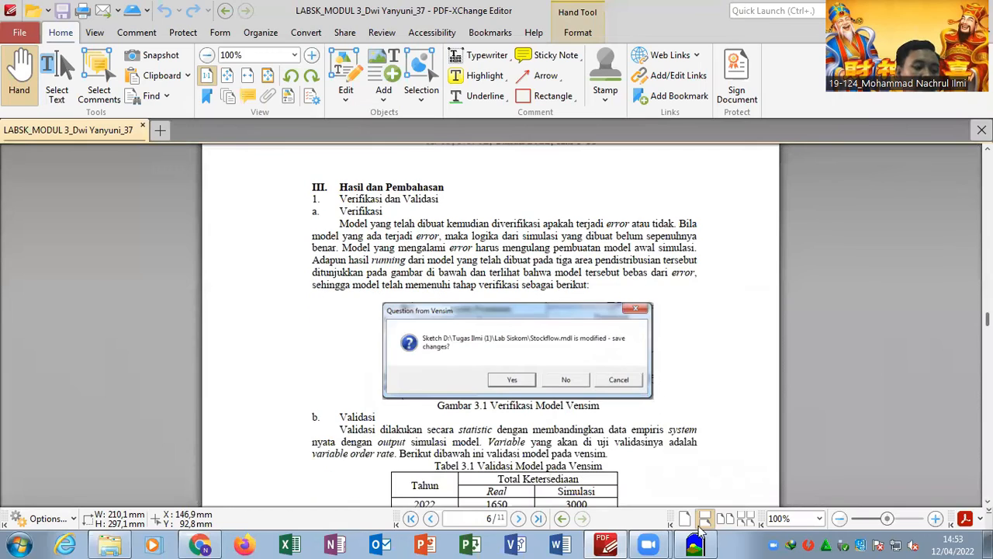
left_click(693, 544)
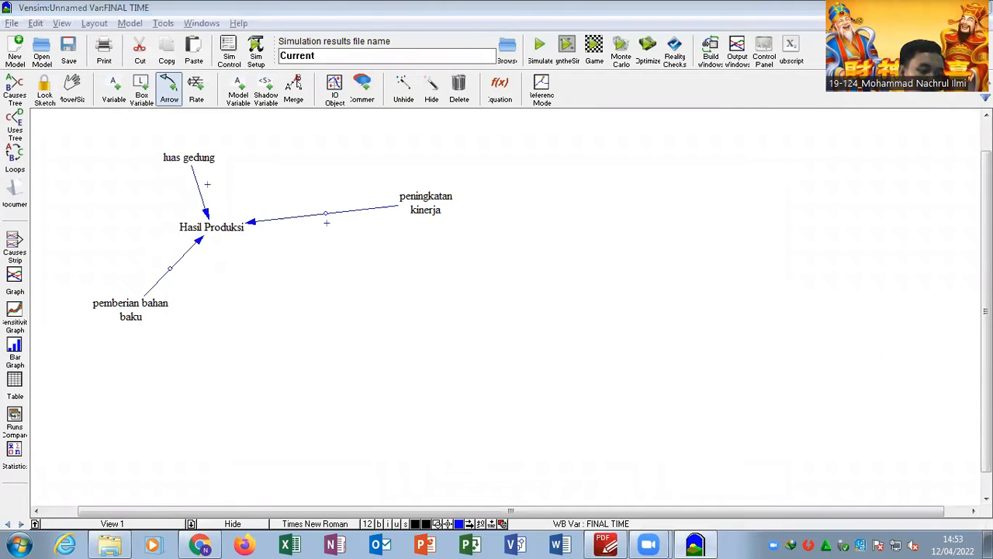
- Close Vensim without saving the modified sketch and relaunch it from the Vensim DSS 6.4E folder
key("ctrl+n")
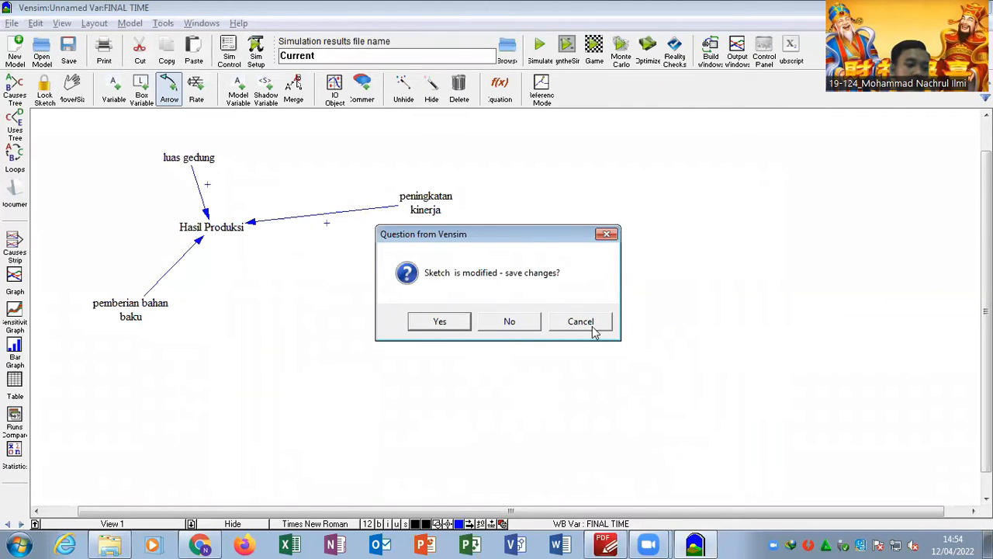
left_click(509, 321)
key("alt+Tab")
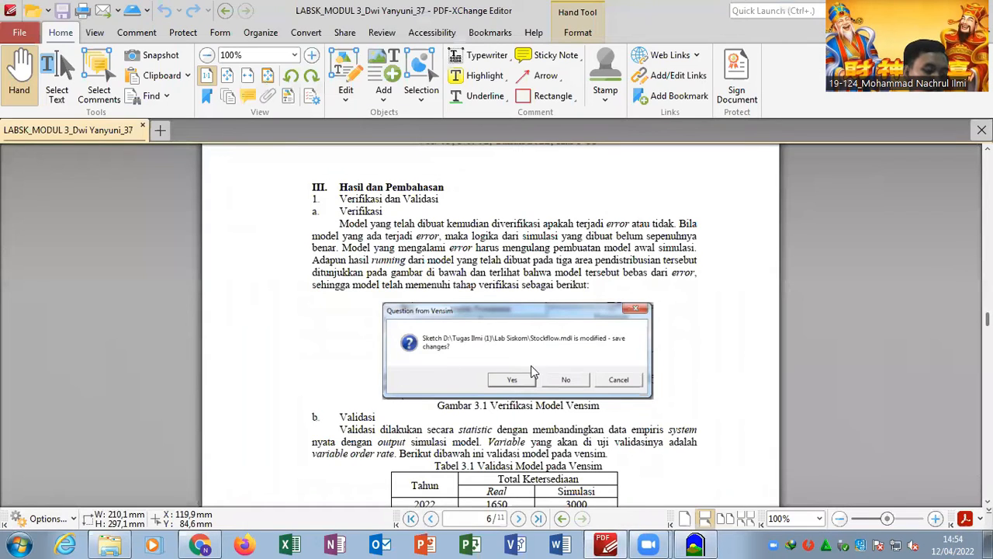
left_click(110, 543)
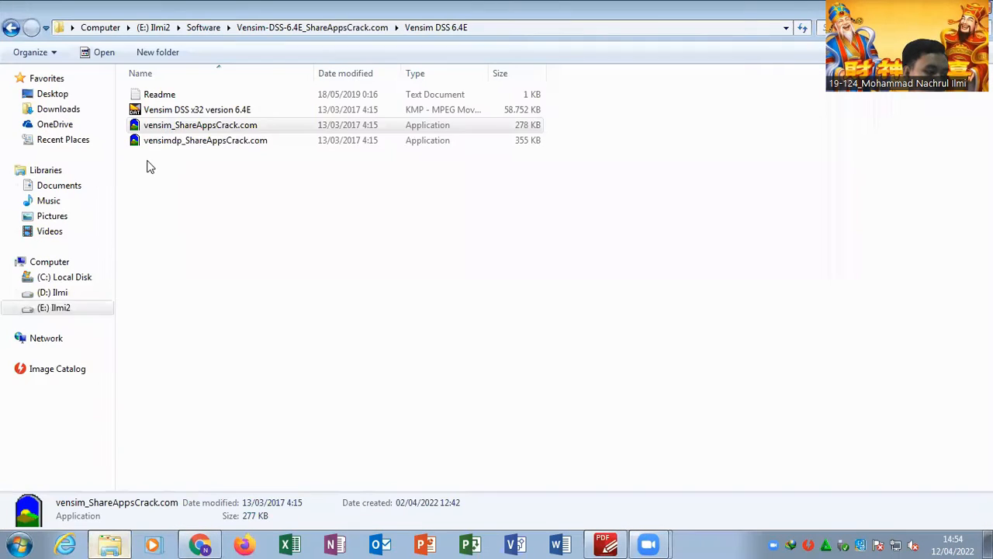
right_click(221, 129)
left_click(308, 150)
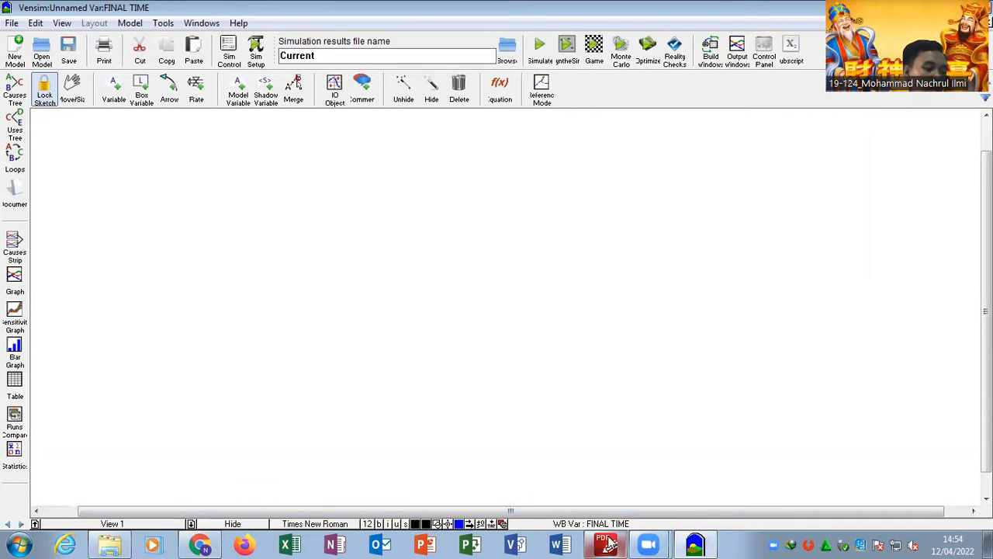
- Examine the stock and flow diagram under Output Simulasi in the PDF report and return to the blank Vensim sketch
left_click(660, 542)
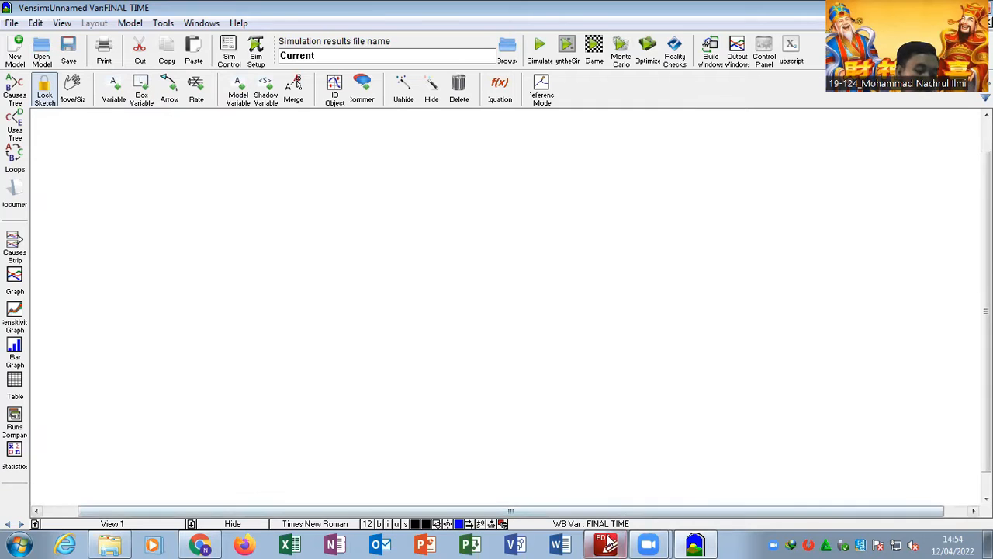
left_click(608, 544)
scroll(487, 320, "down", 10)
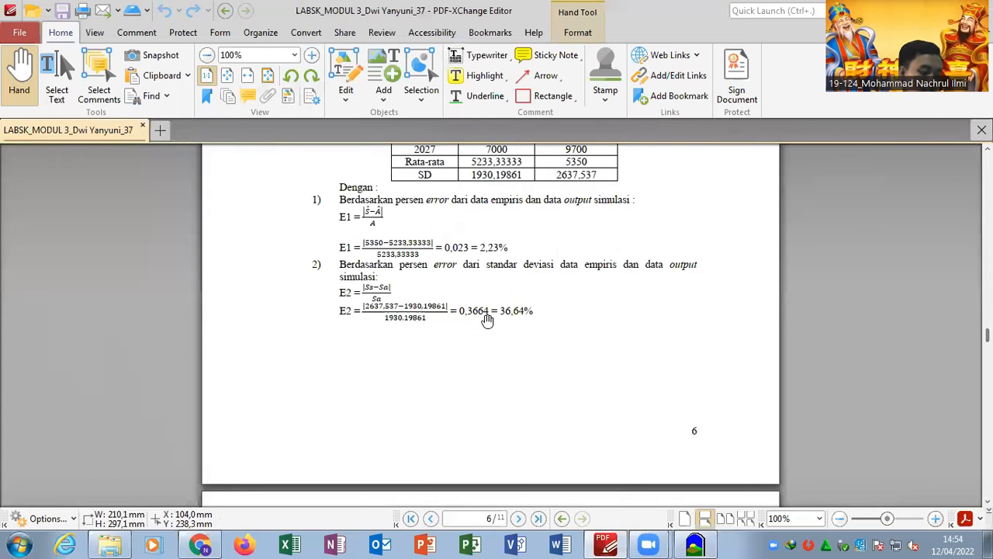
scroll(528, 275, "up", 2)
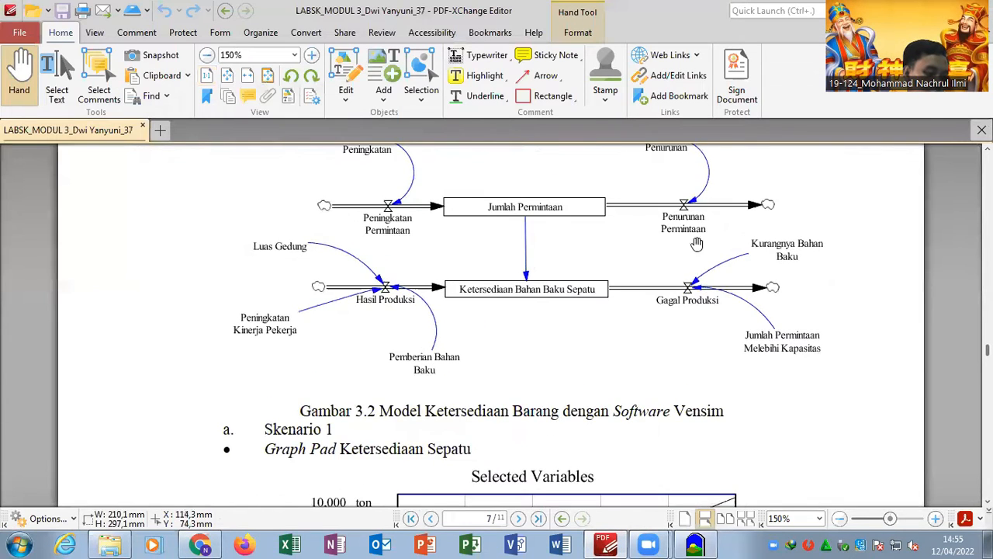
scroll(665, 284, "up", 1)
scroll(671, 290, "up", 1)
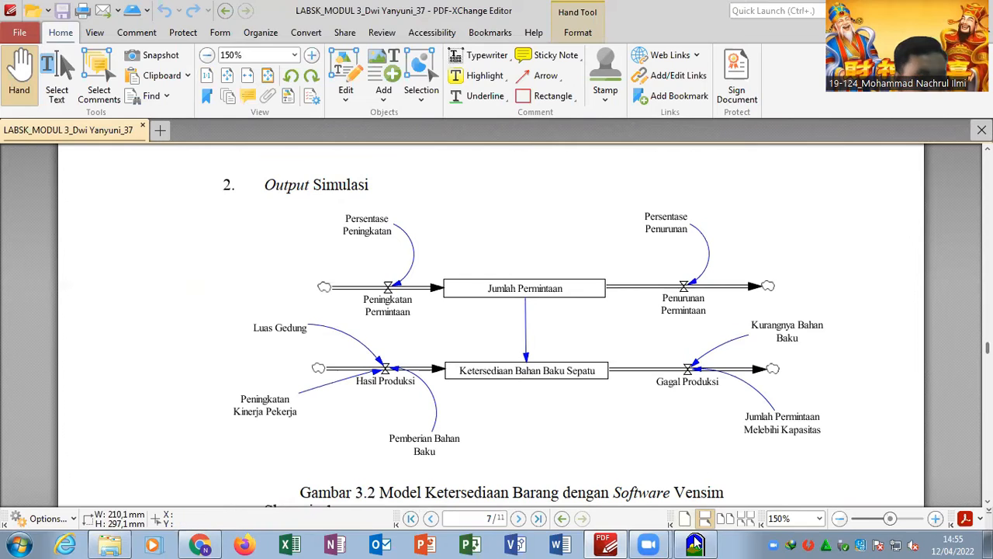
mouse_move(694, 543)
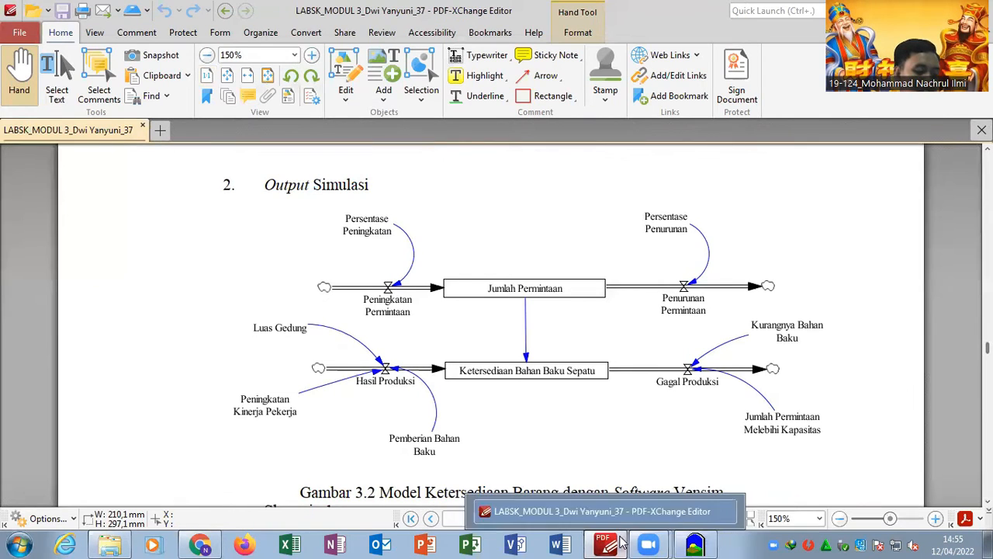
left_click(692, 543)
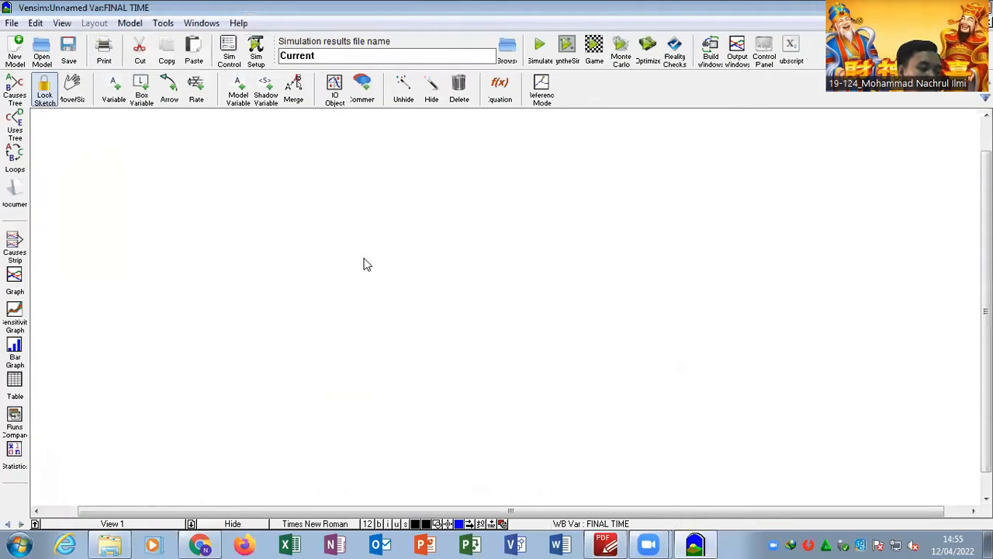
- Add a box variable named Jumlah permintaan, following the report's diagram, and move it toward the middle of the sketch
left_click(142, 91)
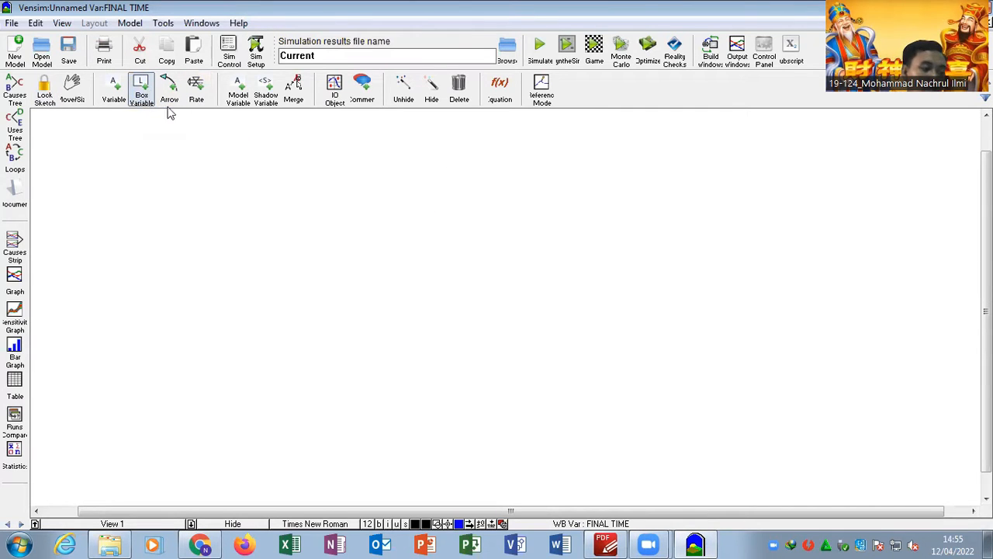
key("alt+Tab")
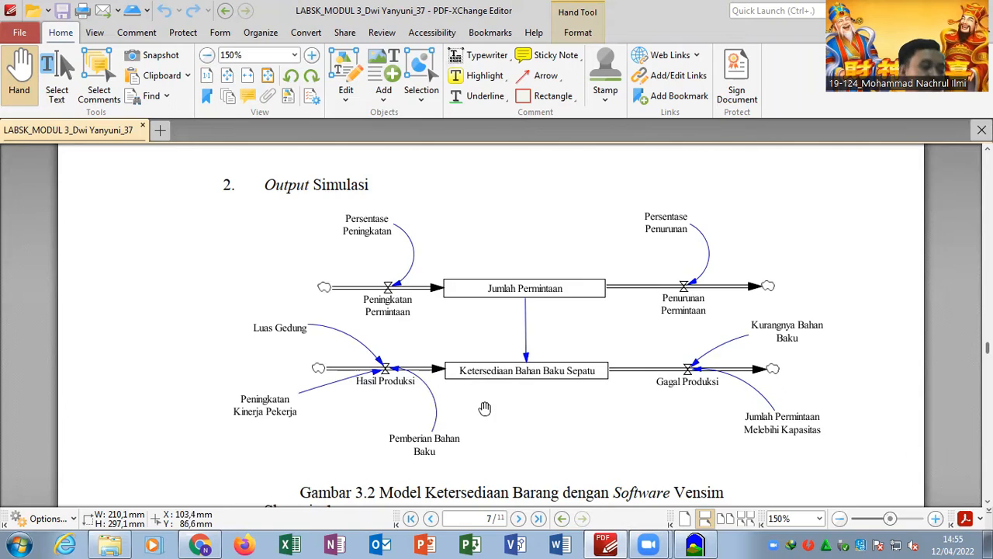
key("alt+Tab")
left_click(316, 165)
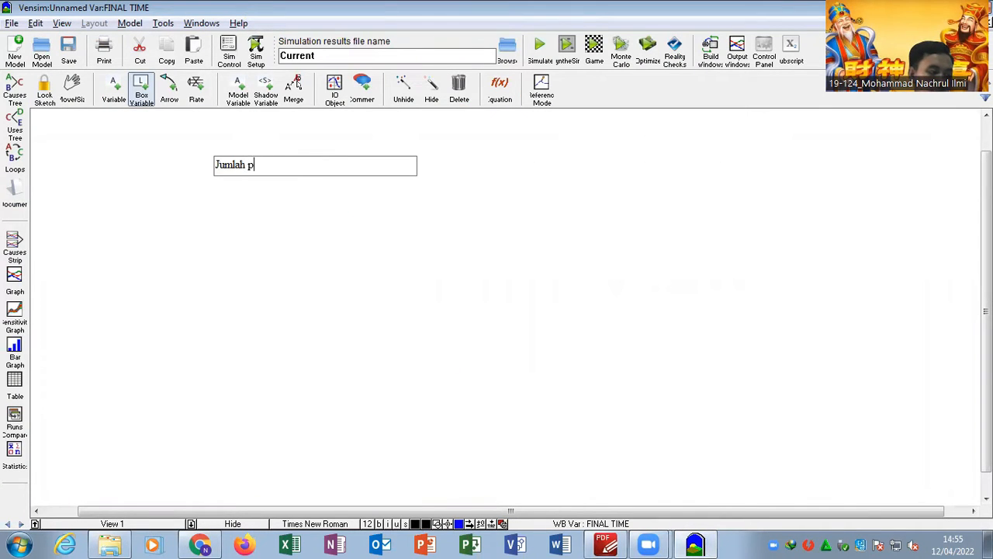
key("Return")
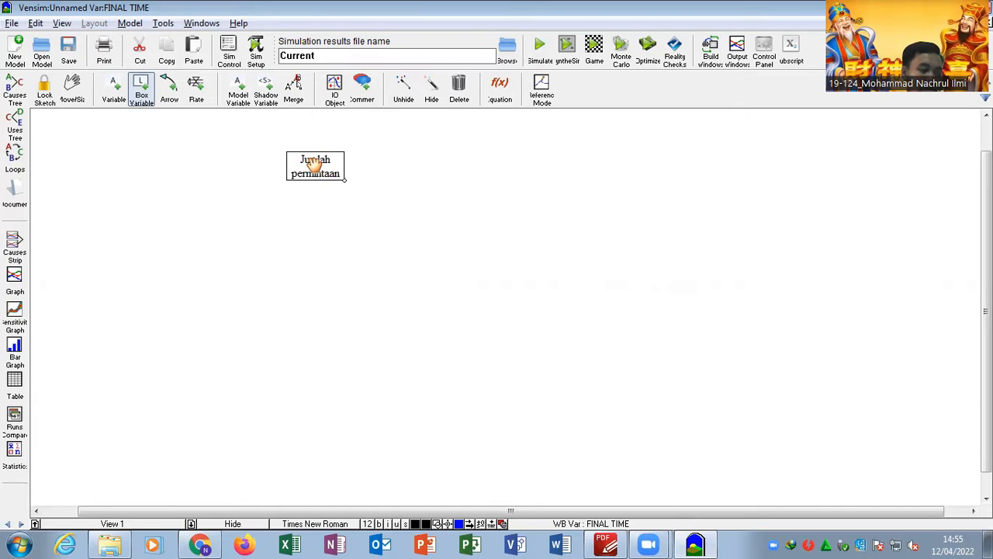
left_click_drag(335, 159, 408, 254)
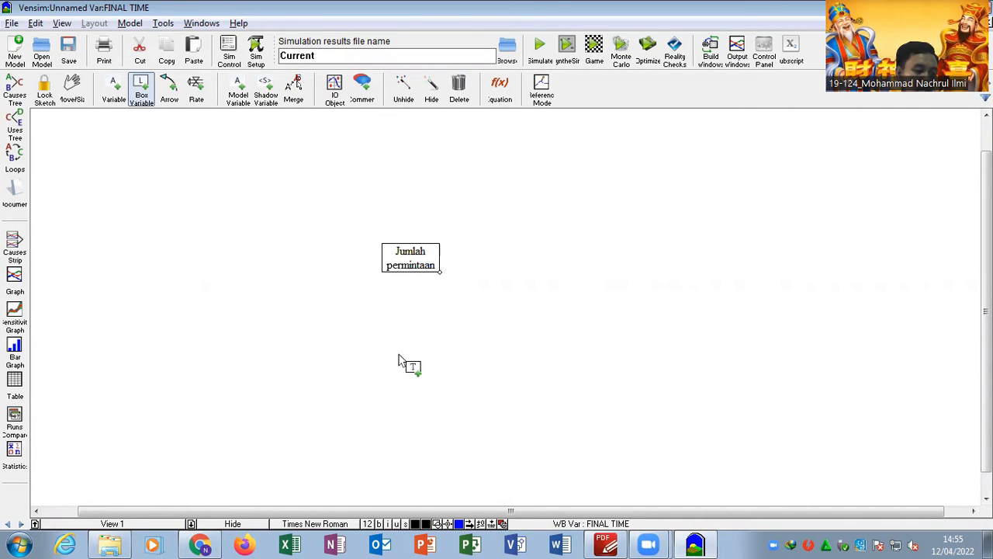
- Add a box variable named Ketersediaan Bahan Baku Sepatu below Jumlah permintaan and widen it so its name fits on two lines
left_click(408, 377)
key("alt+Tab")
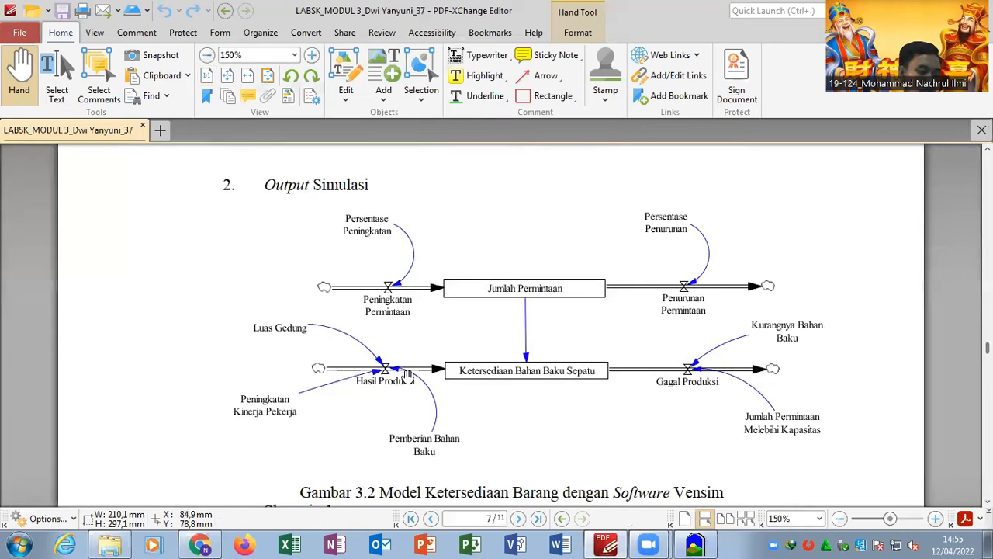
key("alt+Tab")
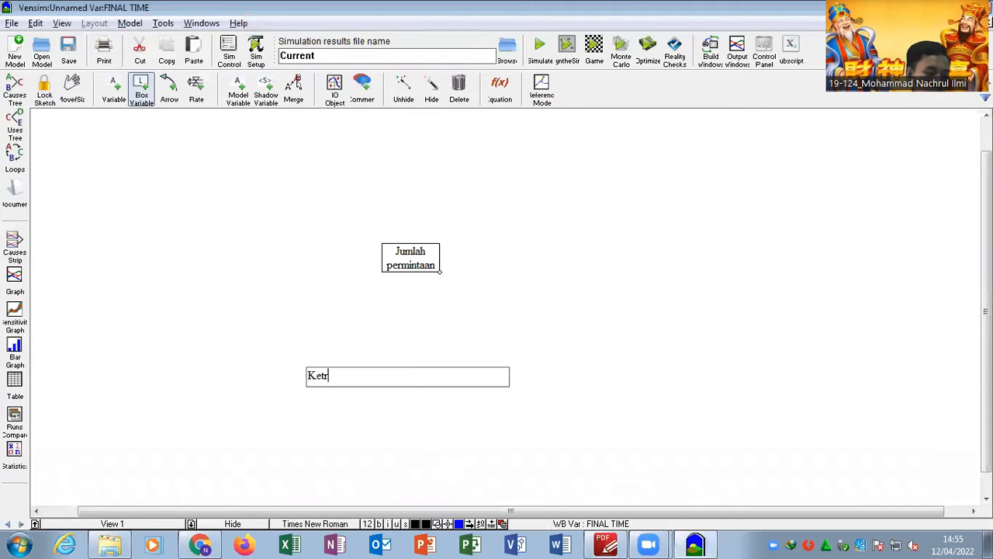
type("Ketersediaan ")
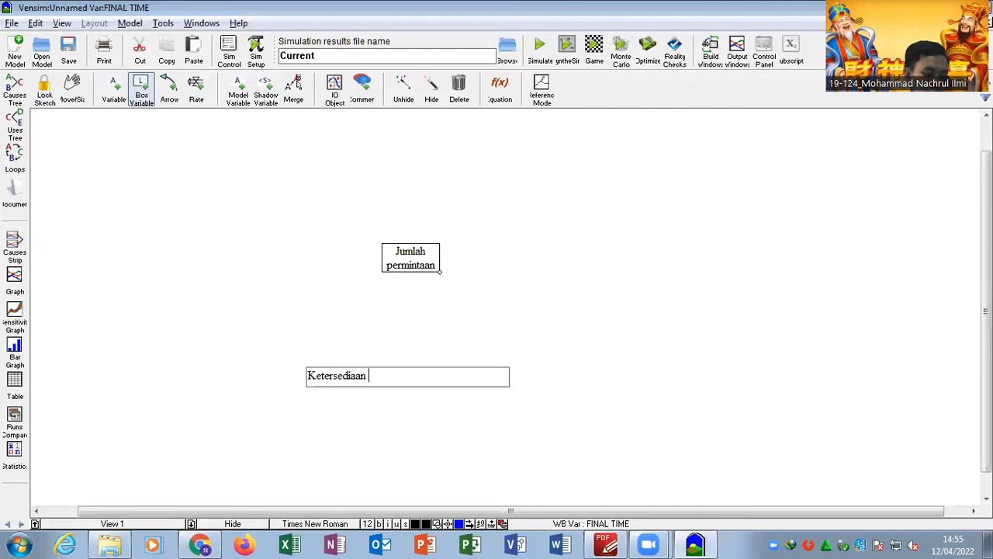
type("Bahan Baku Sepatu")
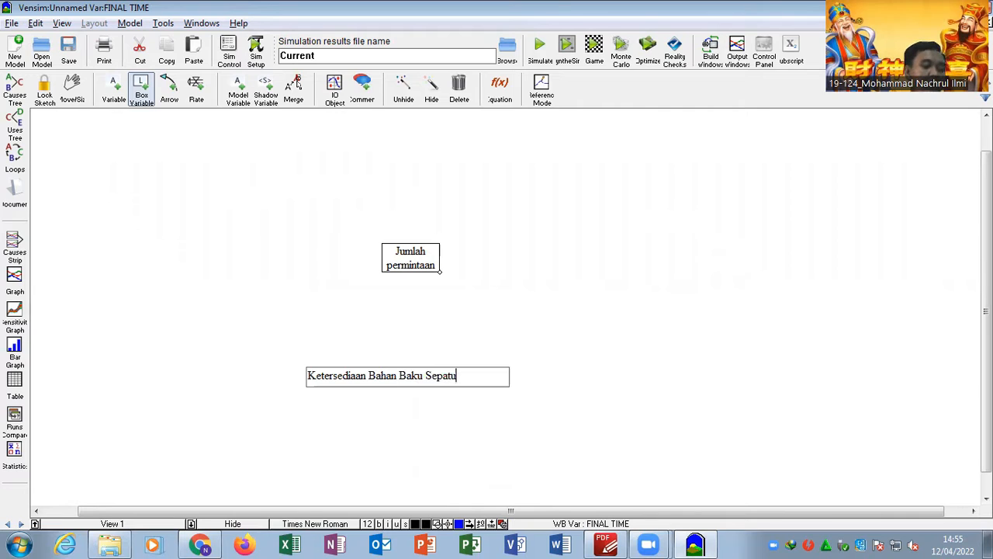
key("Return")
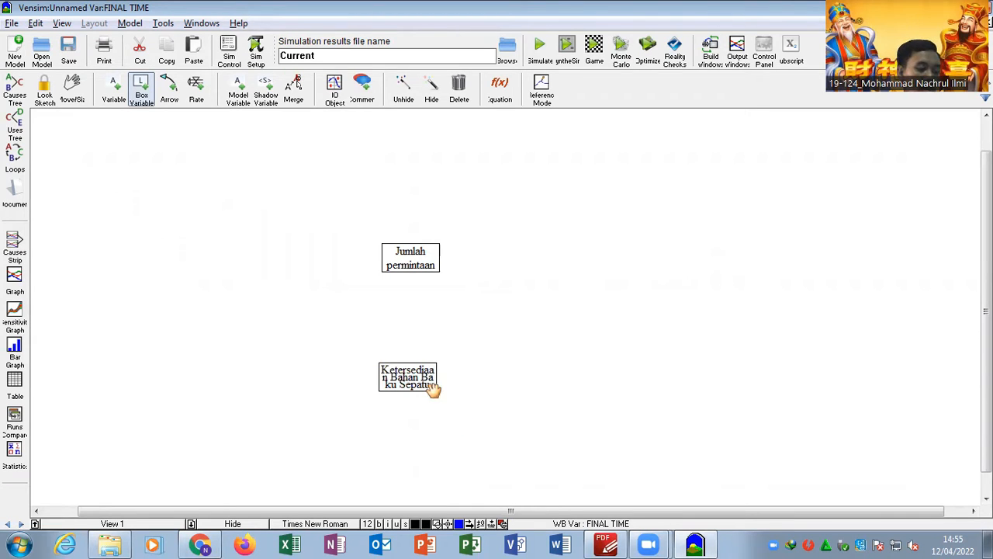
left_click_drag(437, 394, 461, 377)
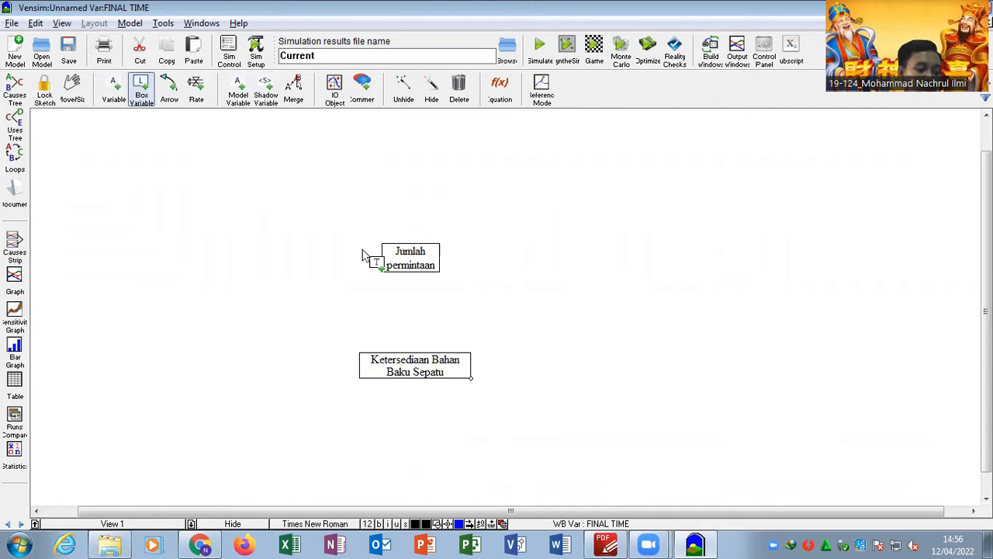
- Draw an inflow rate from a cloud into Jumlah permintaan and name it Peningkatan Permintaan, as in the report's diagram
key("alt+Tab")
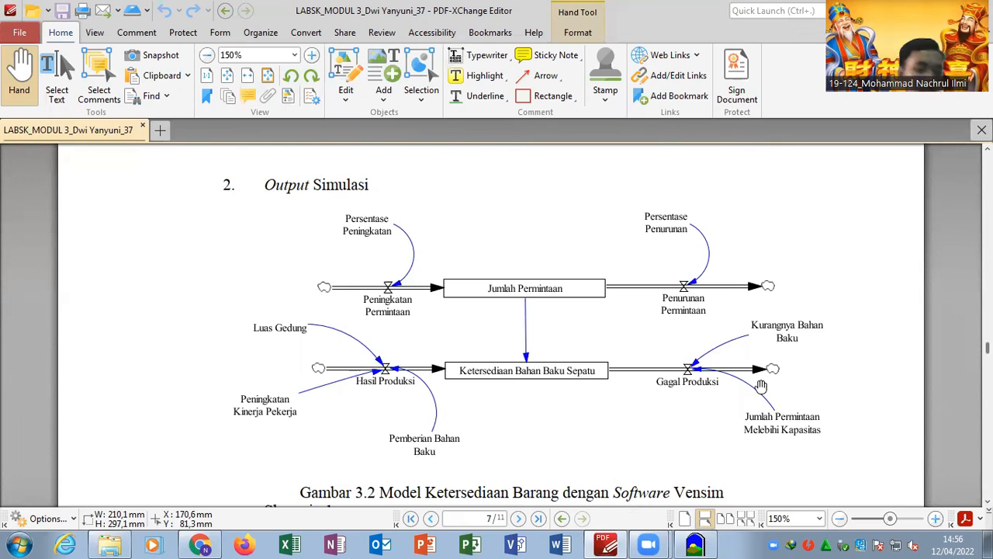
left_click(709, 536)
left_click(196, 90)
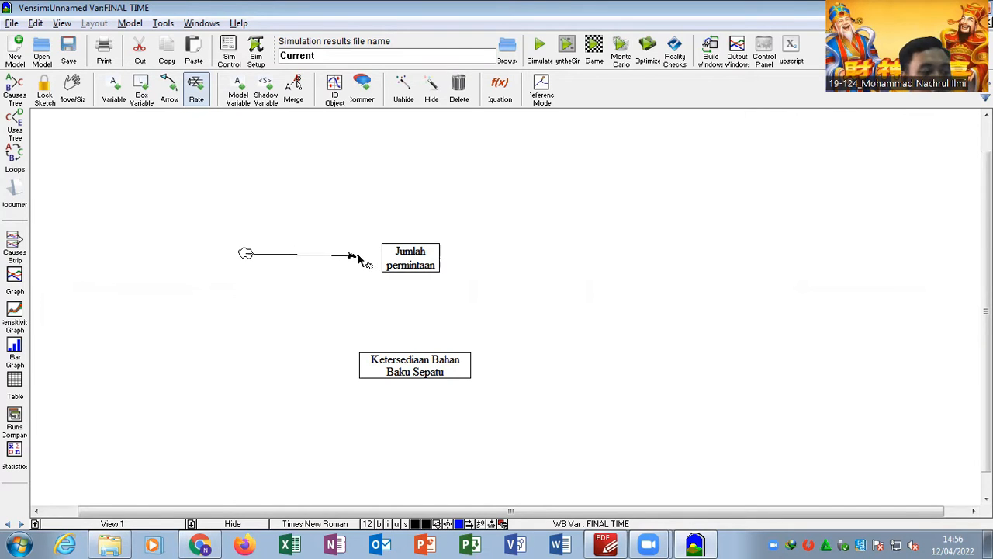
left_click(403, 258)
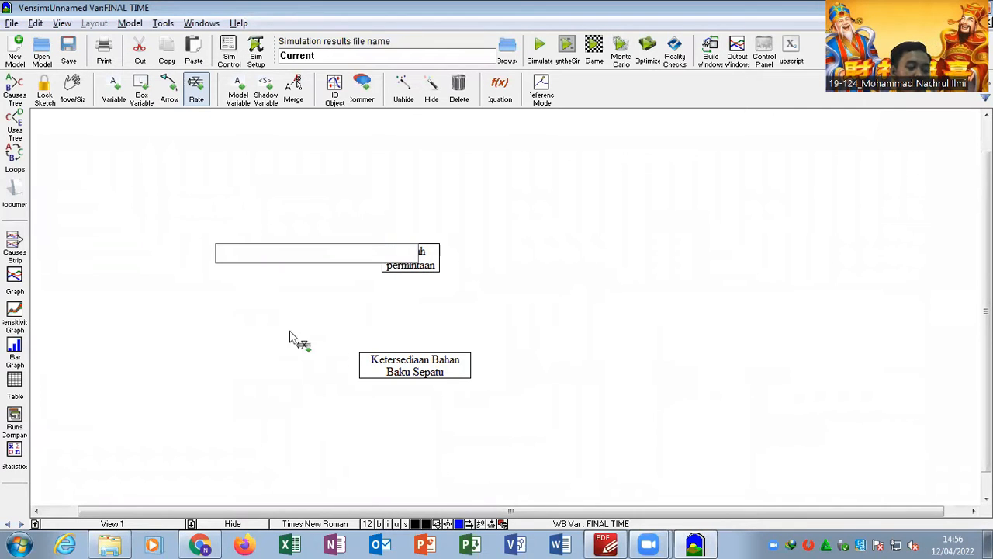
key("alt+Tab")
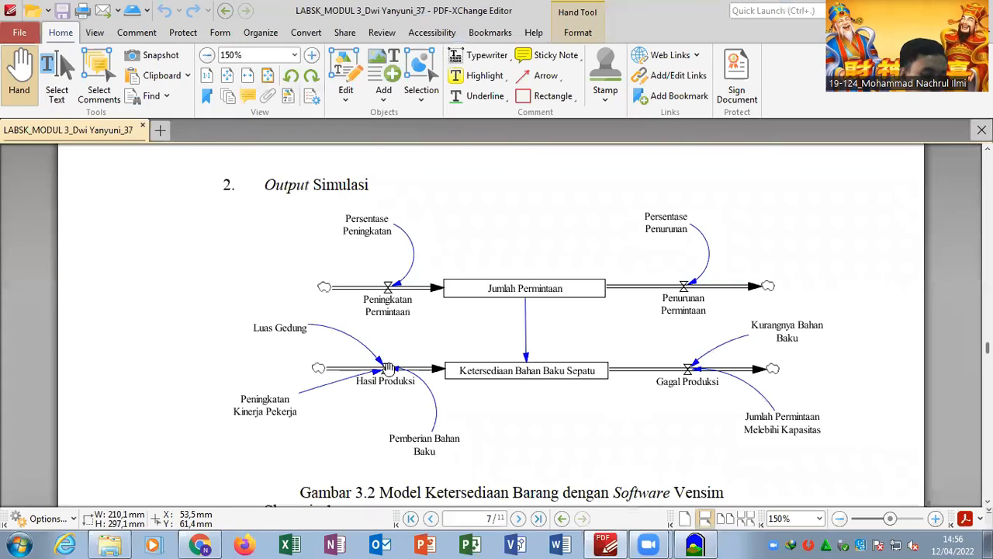
key("alt+Tab")
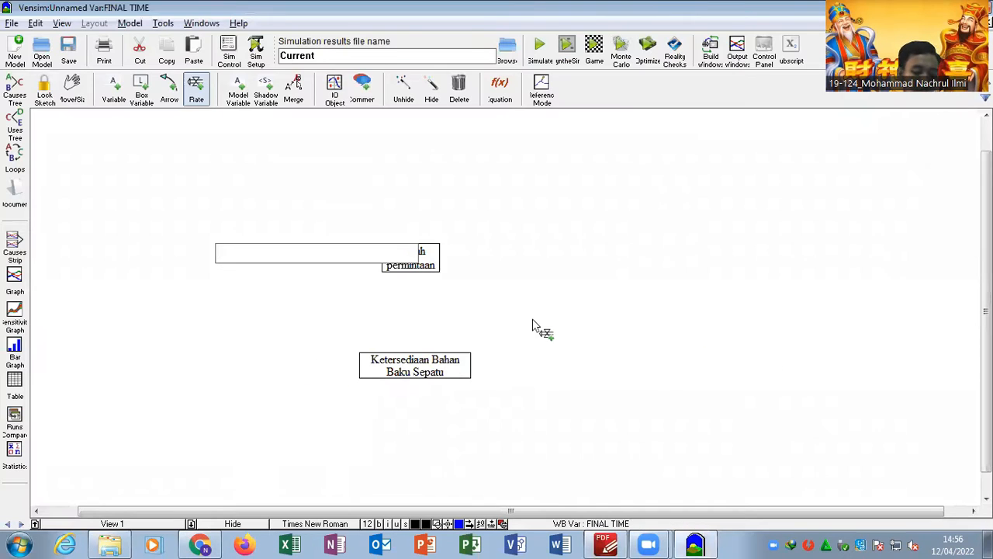
type("Peningkatan Permintaan")
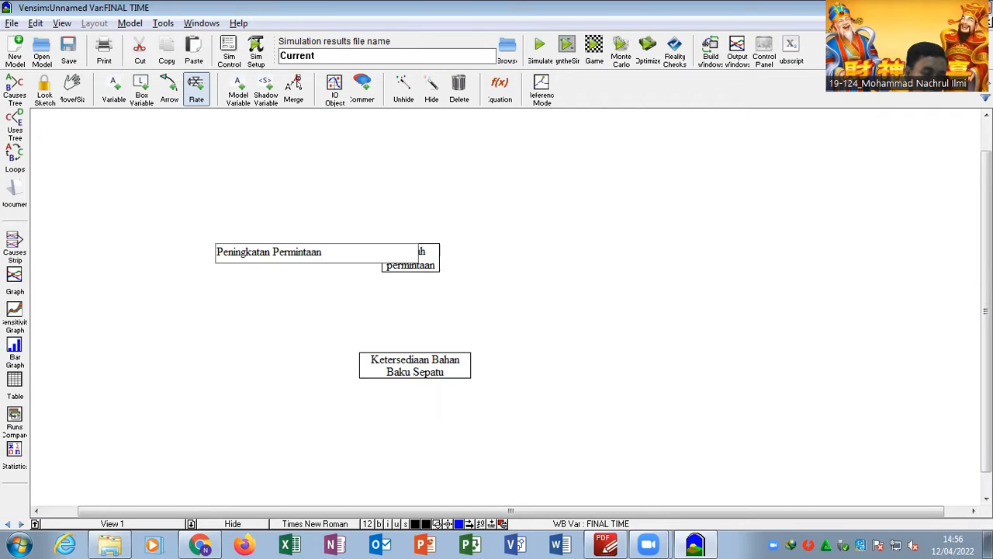
key("Return")
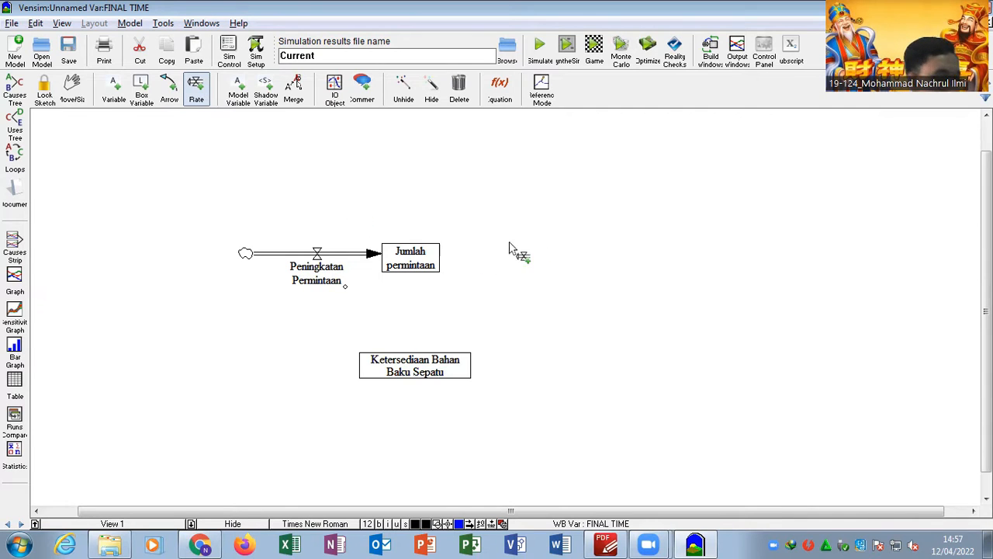
left_click(447, 260)
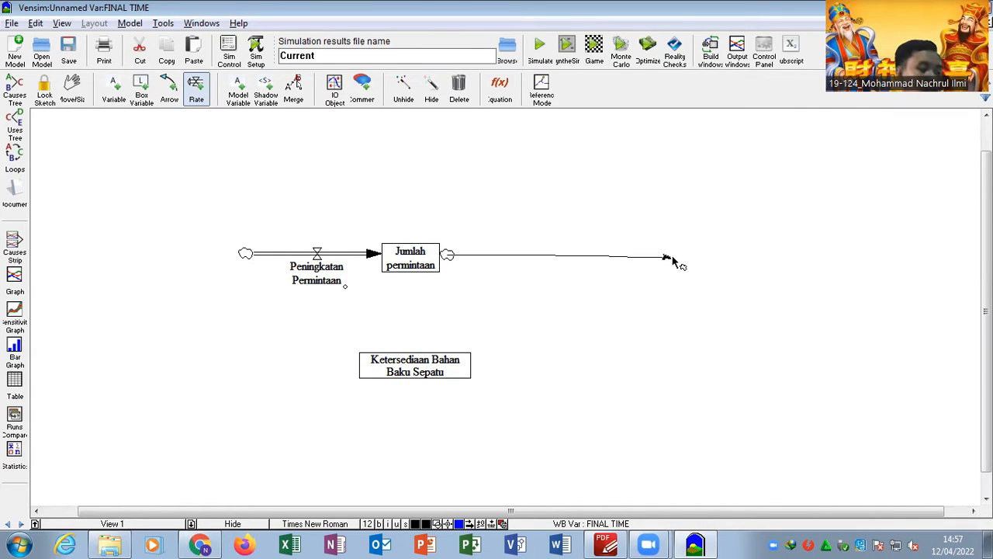
key("Escape")
left_click(459, 87)
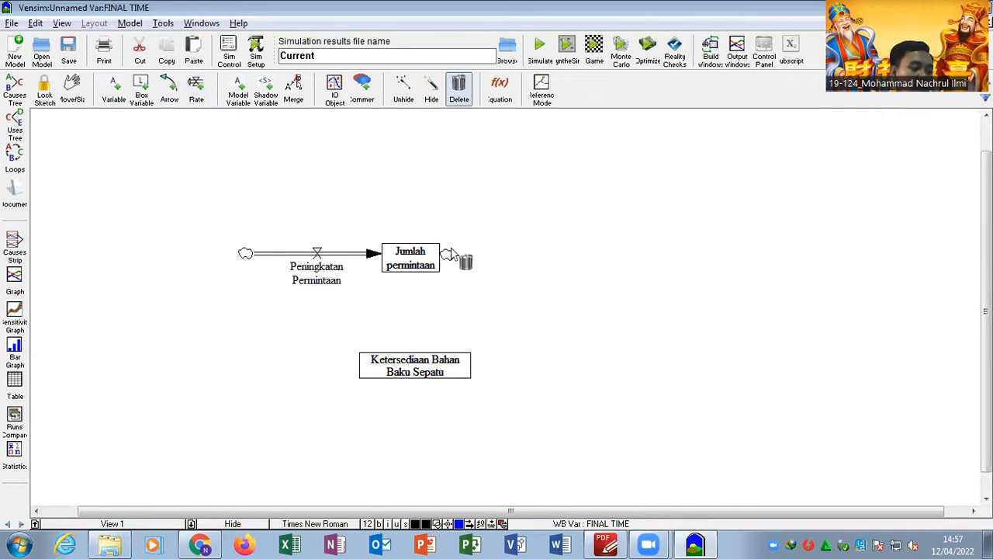
- Draw an outflow rate from the Jumlah permintaan box to a cloud and name it Penurunan Permintaaan
left_click(198, 90)
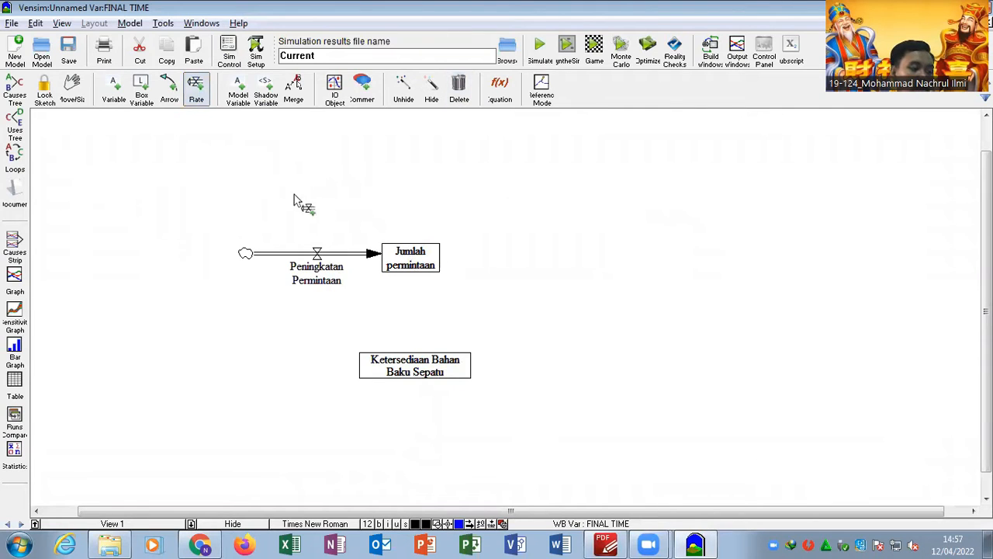
left_click(414, 264)
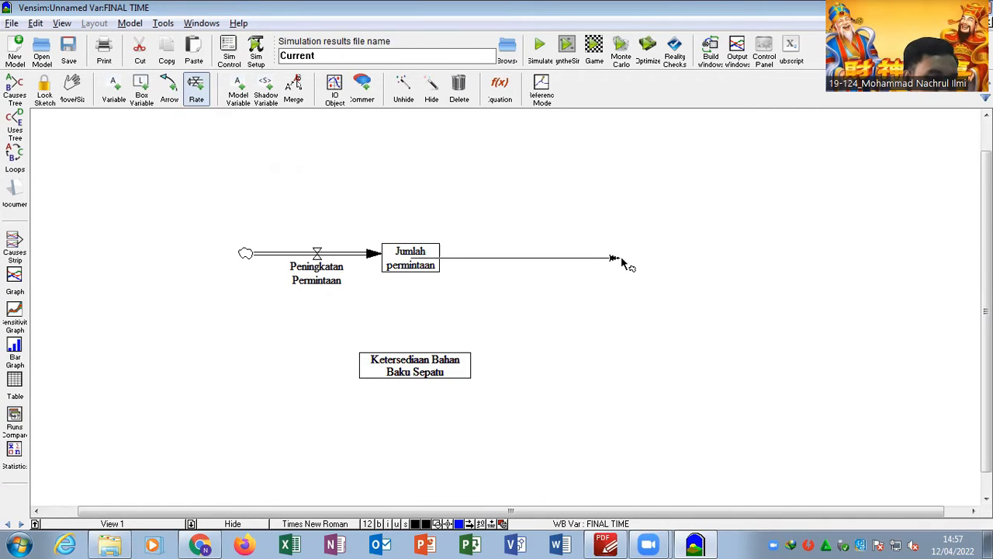
left_click(599, 260)
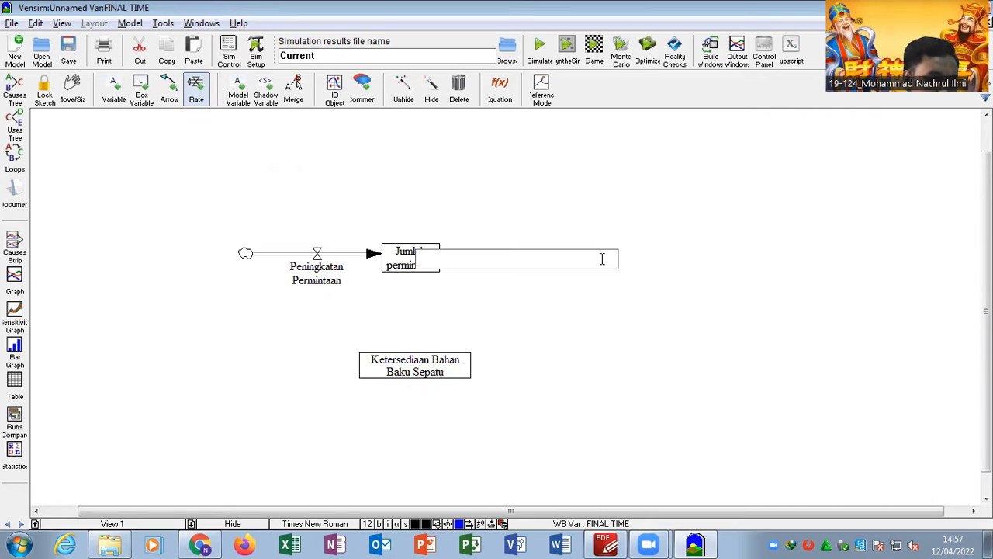
type("p")
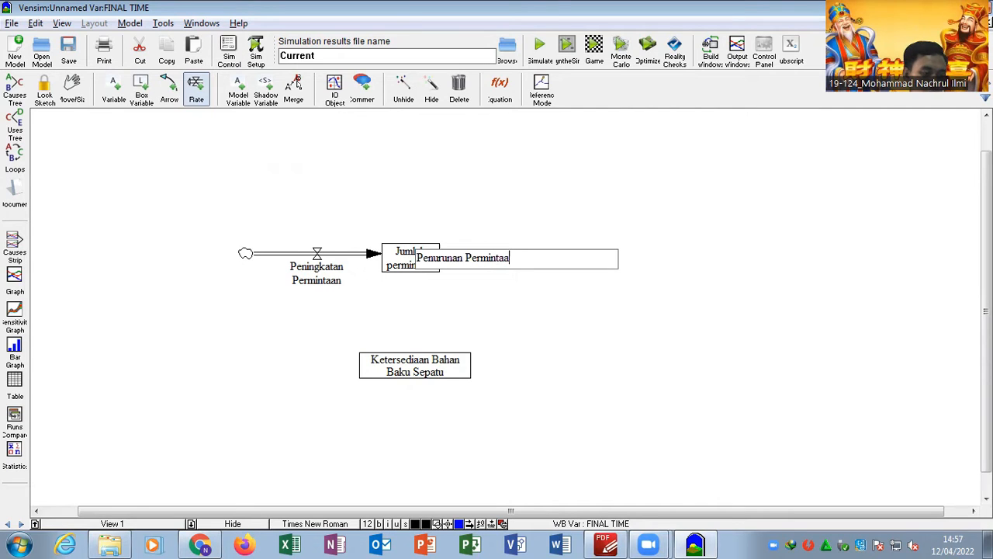
key("Return")
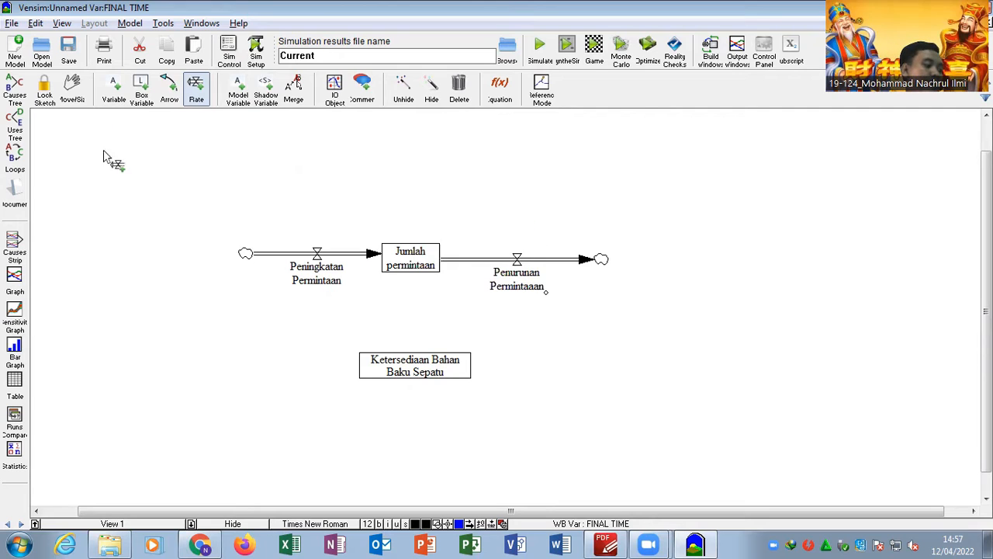
- Activate the Variable tool and check the Output Simulasi diagram in the PDF report for the variables feeding the rates
left_click(115, 86)
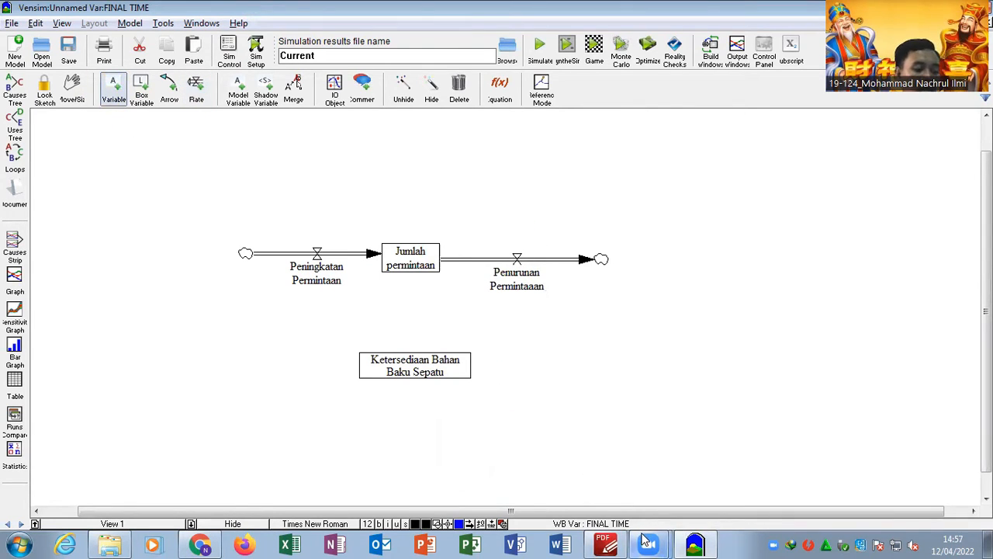
mouse_move(608, 543)
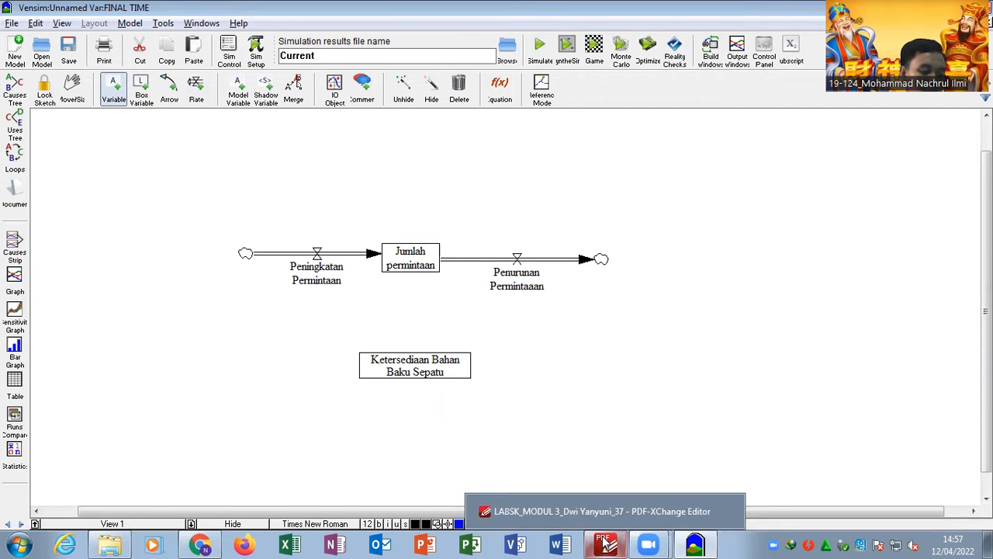
left_click(605, 544)
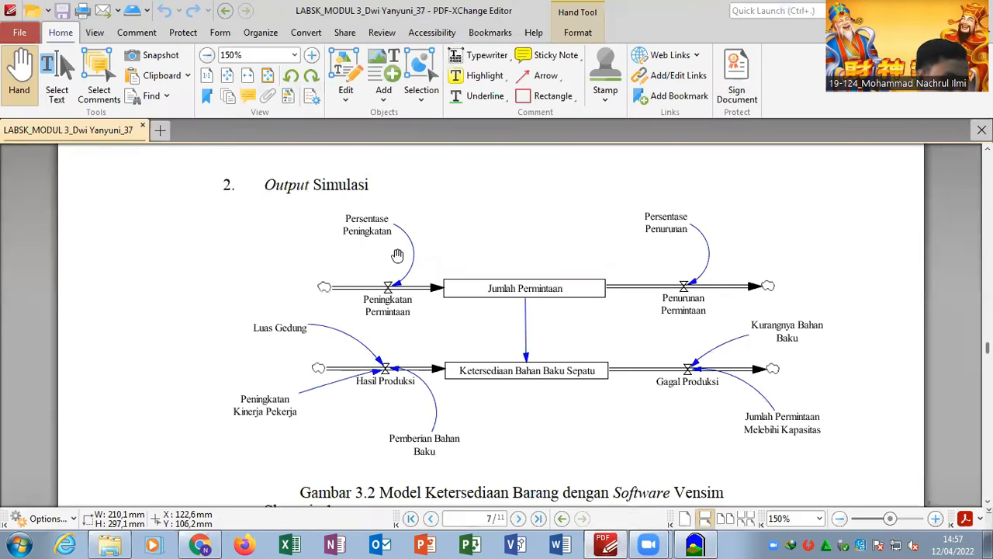
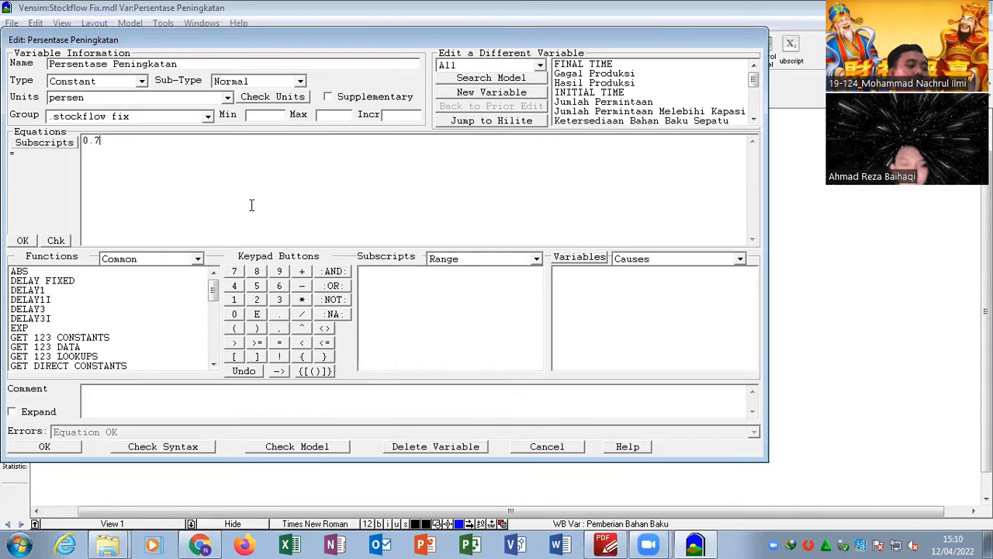
- Review the constant values and units of Persentase Peningkatan and Persentase Penurunan in their equations
key("Return")
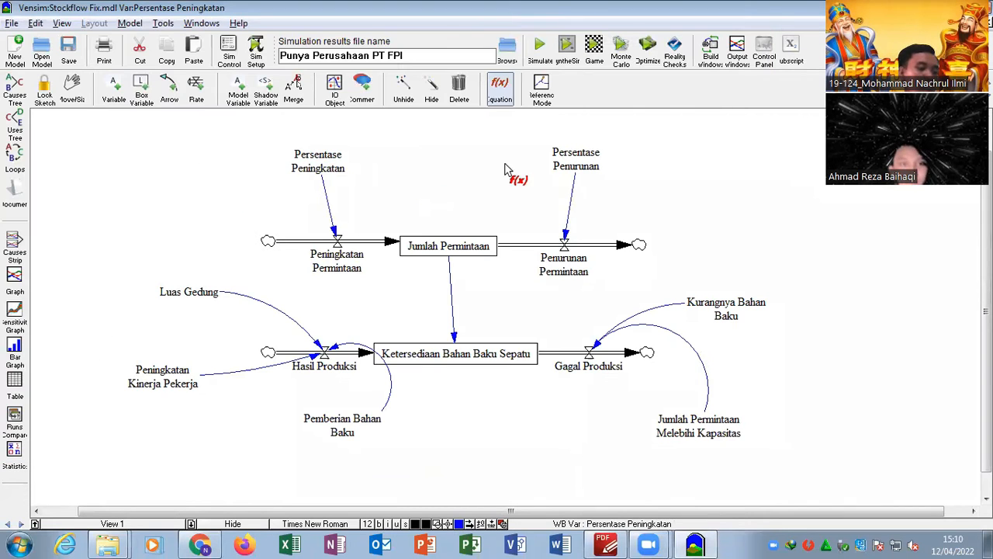
left_click(563, 163)
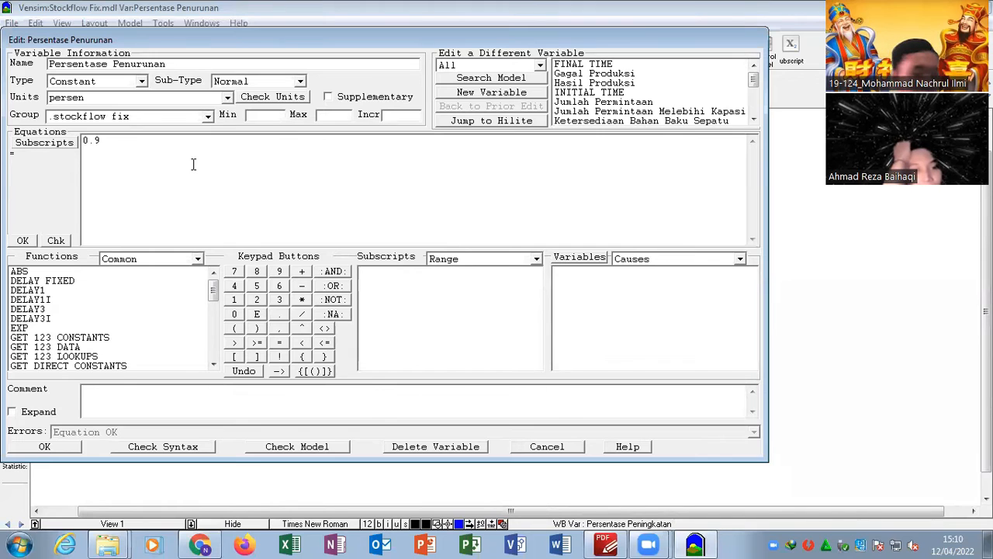
key("Return")
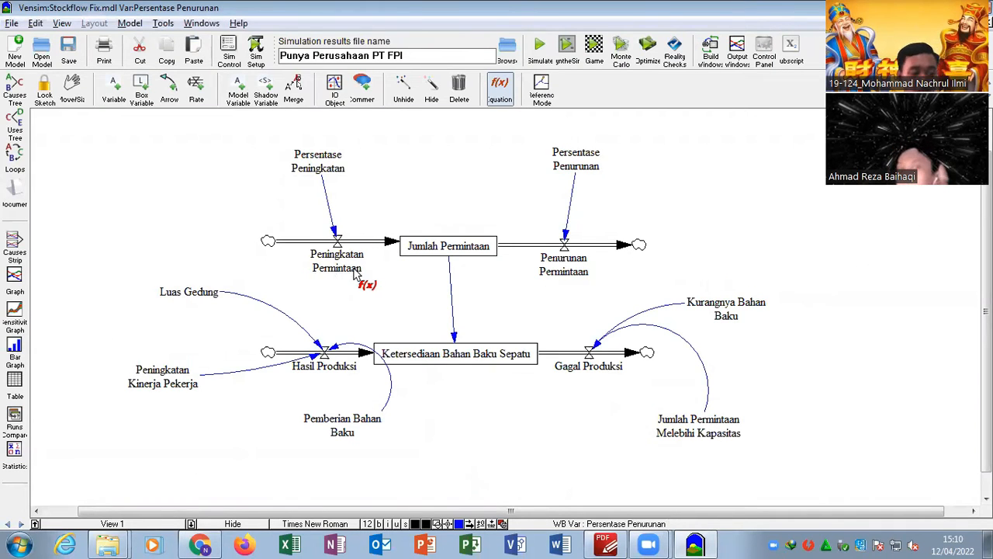
- Review the equations and units of Peningkatan Permintaan, Penurunan Permintaan and the Jumlah Permintaan stock, including the stock's initial value
left_click(348, 267)
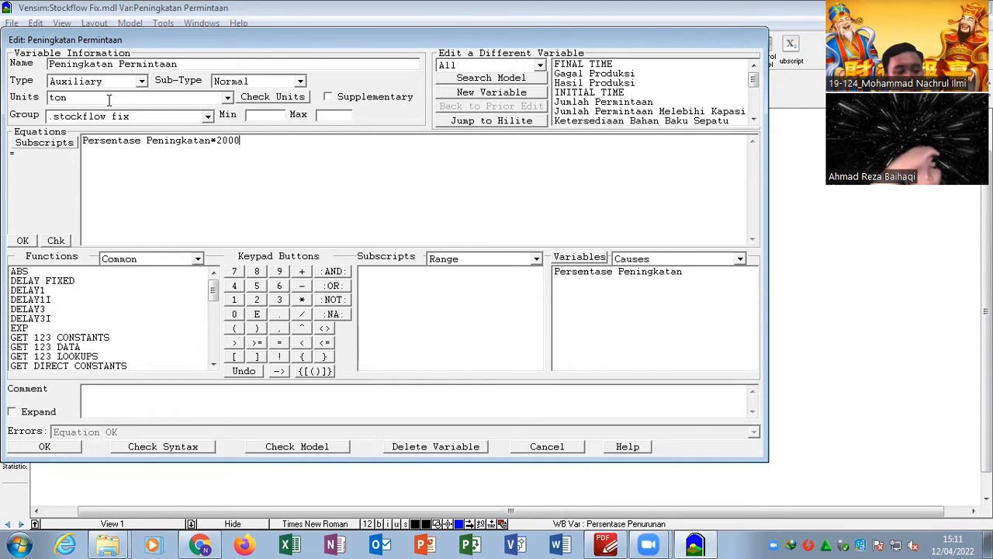
key("Return")
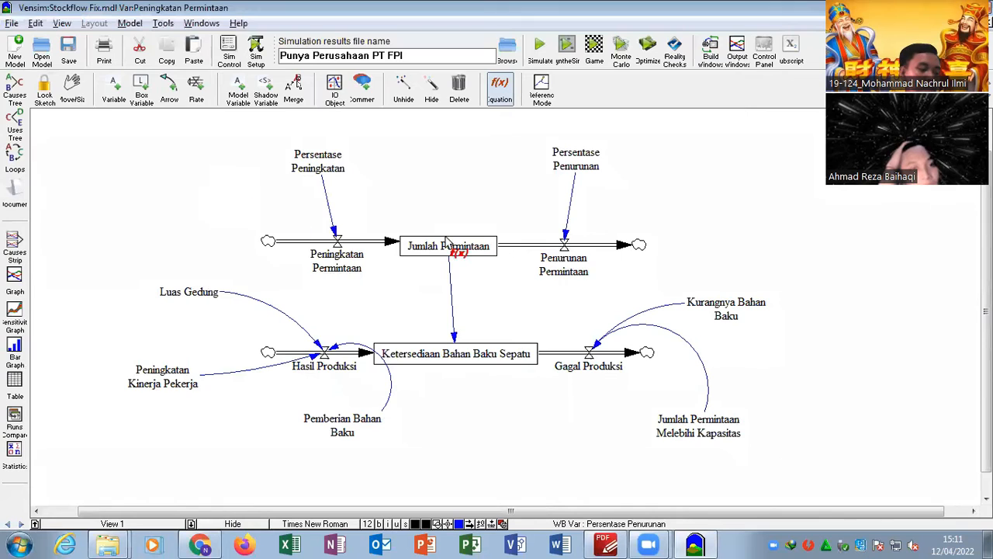
left_click(554, 264)
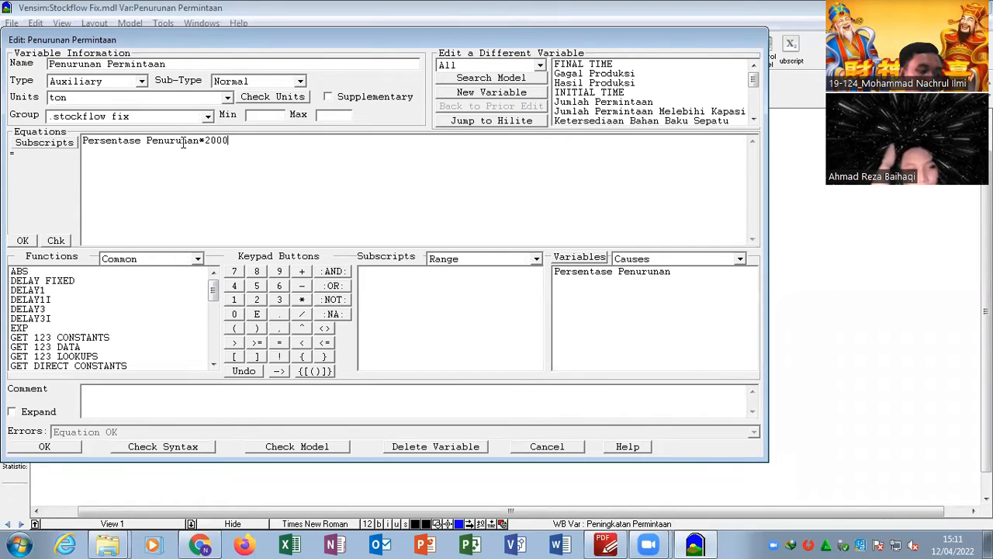
key("Return")
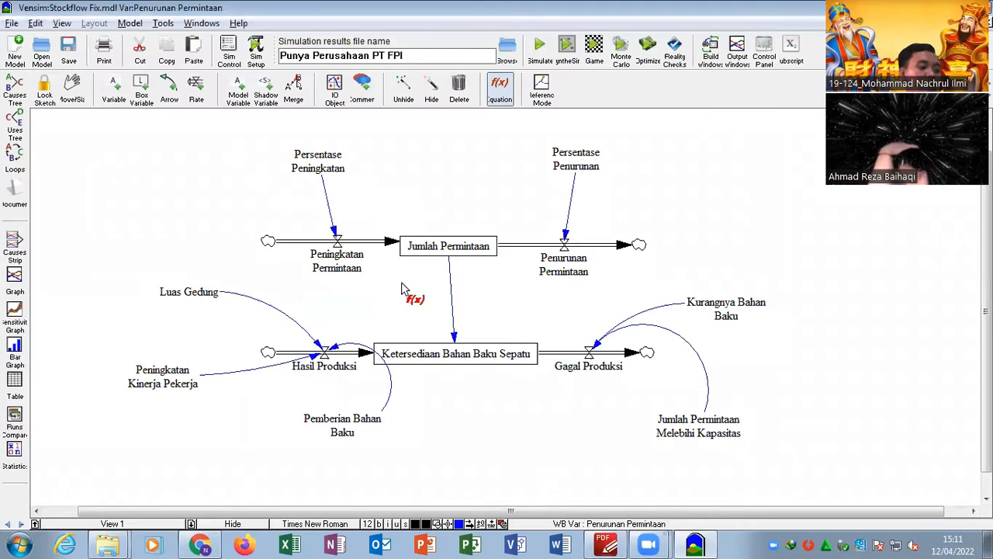
left_click(431, 253)
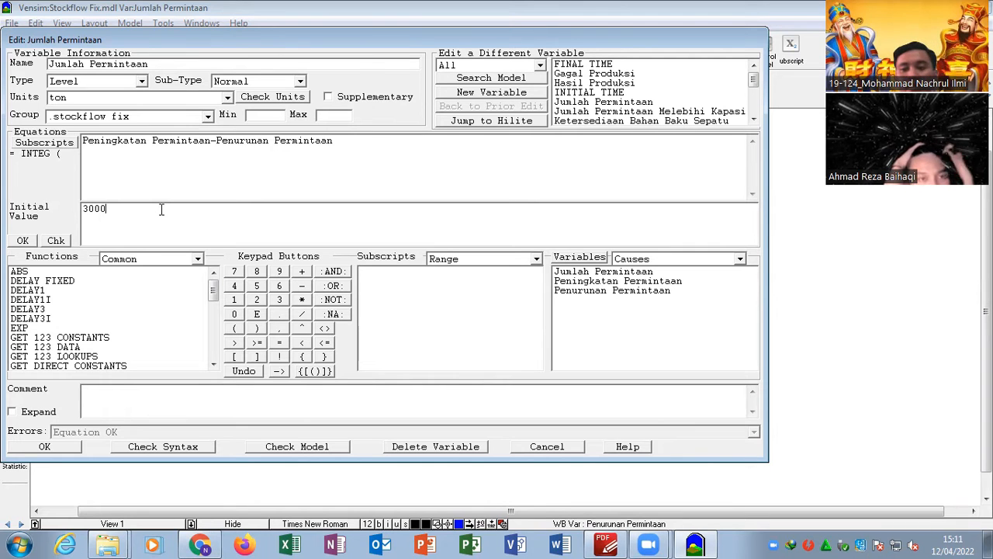
key("Return")
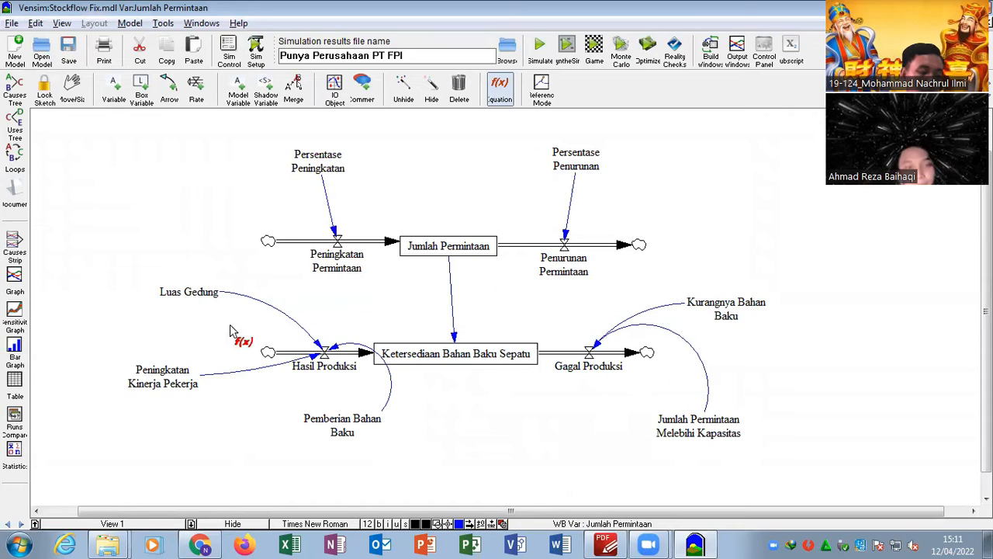
- Review the equations of the Hasil Produksi rate and the Ketersediaan Bahan Baku Sepatu stock, including the stock's initial value
left_click(329, 366)
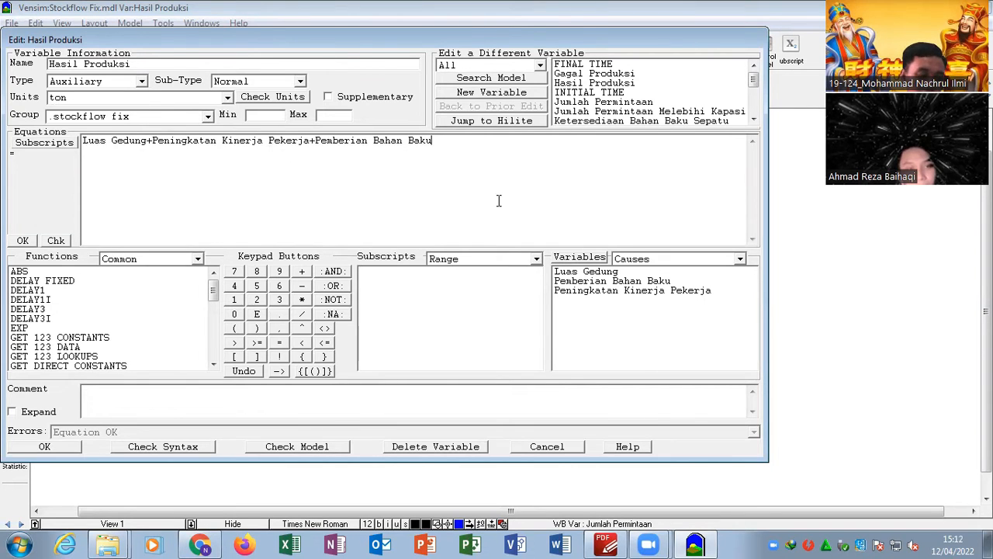
key("Return")
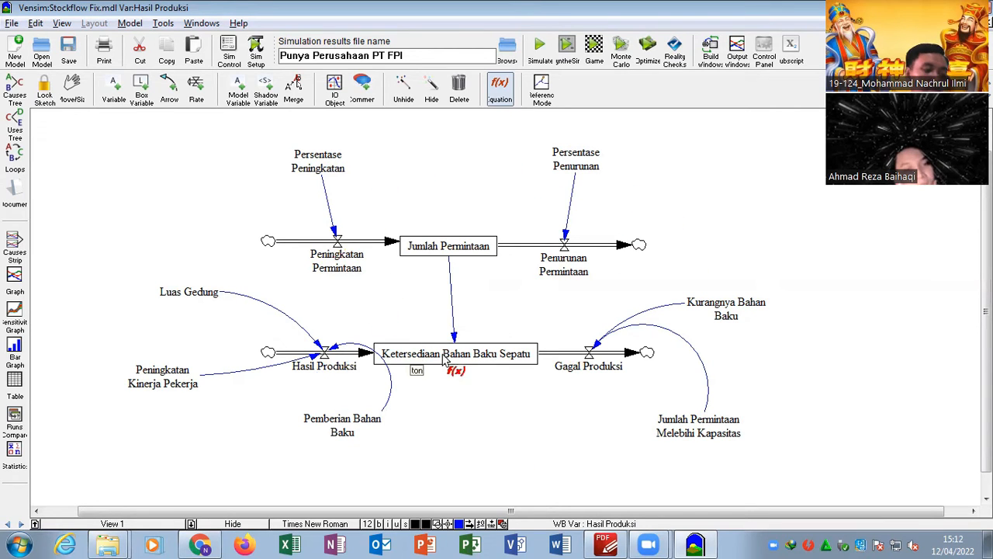
left_click(467, 353)
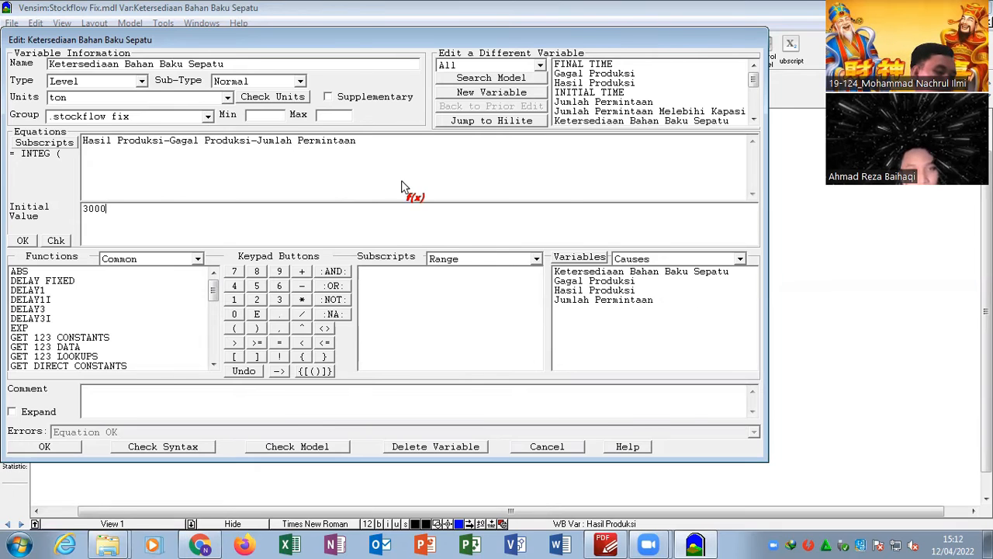
key("Return")
- Lock the sketch, select the whole diagram and simulate the model with the results name Punya Perusahaan PT FPI
key("1")
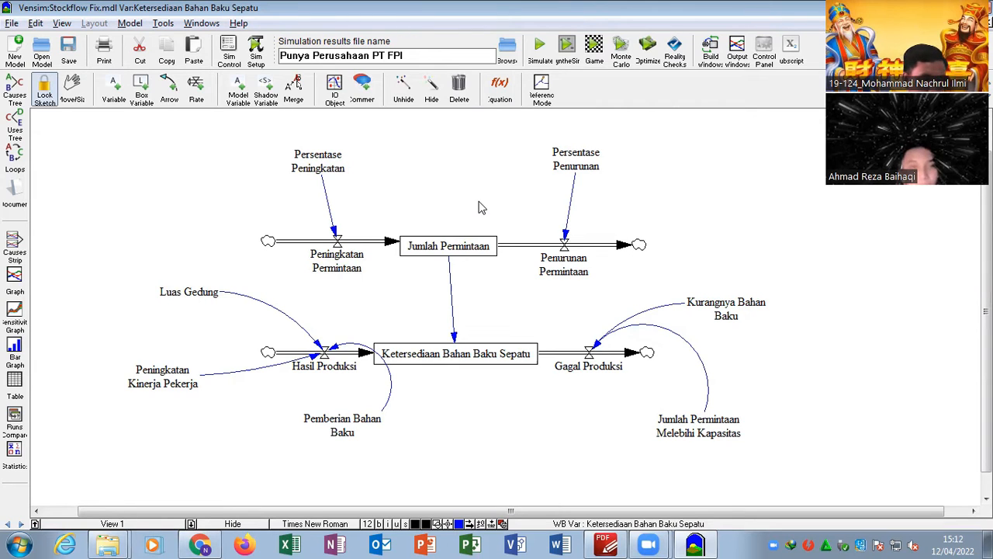
key("ctrl+a")
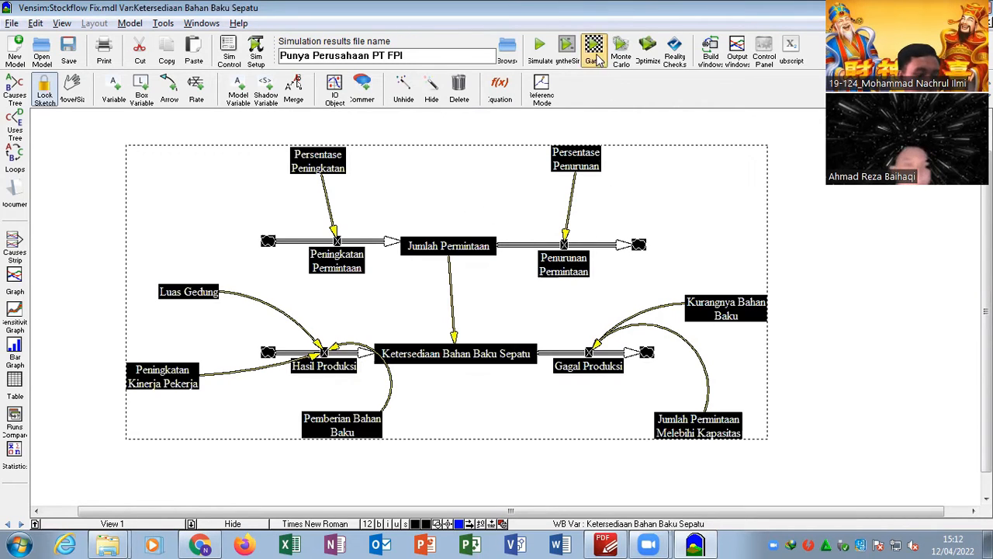
left_click(541, 51)
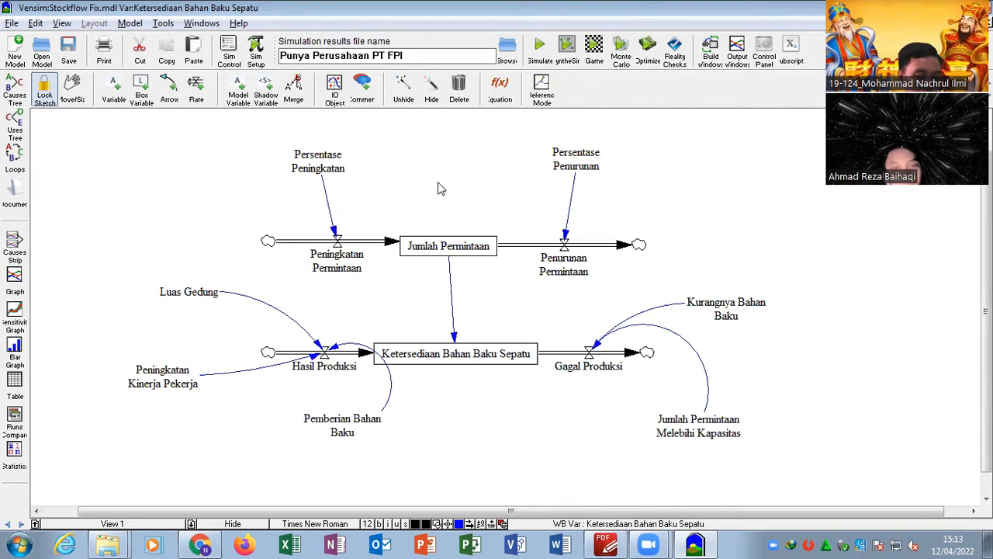
- Select every variable in the diagram, view their simulation results in one graph and close it
key("ctrl+a")
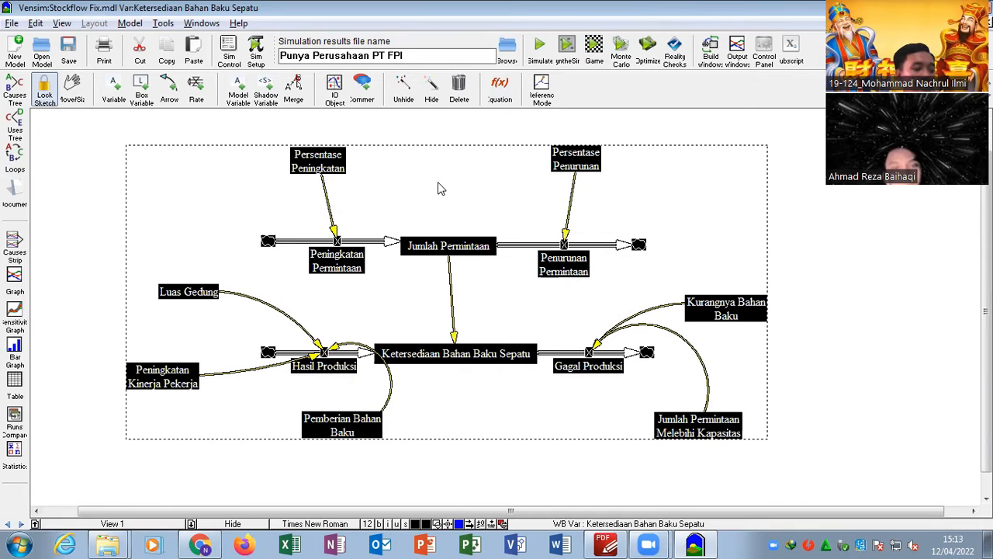
left_click(13, 284)
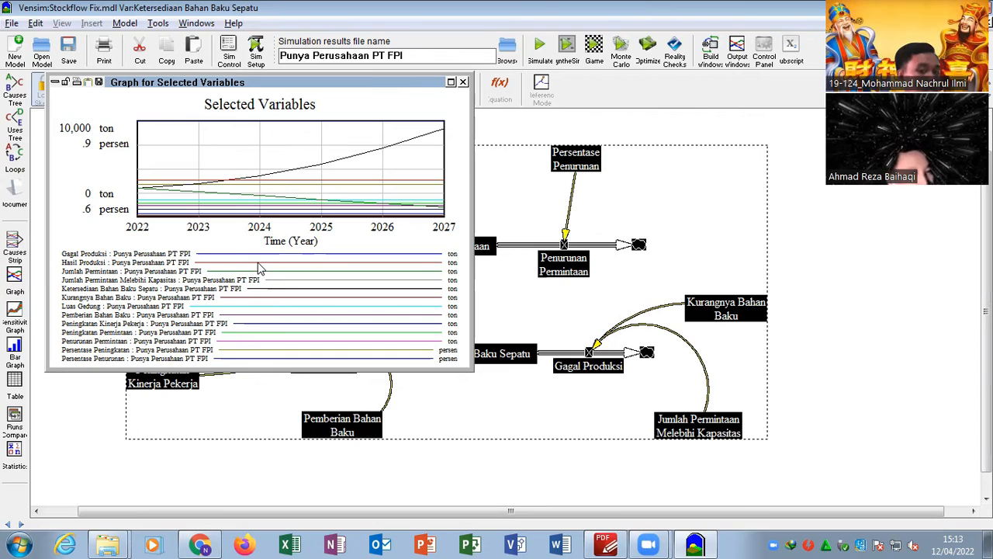
left_click(462, 81)
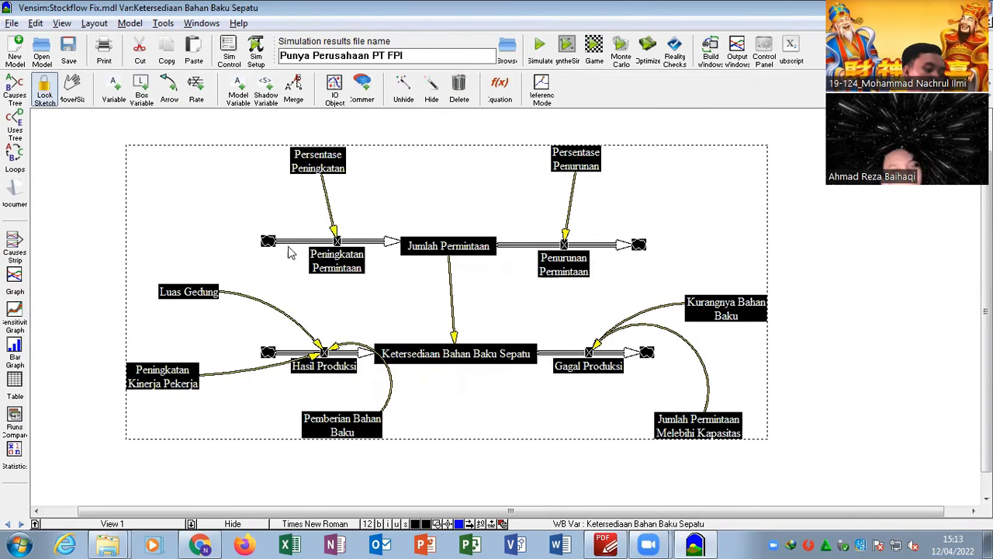
- View the yearly simulation results of all selected variables as a table, close it and clear the selection
left_click(11, 387)
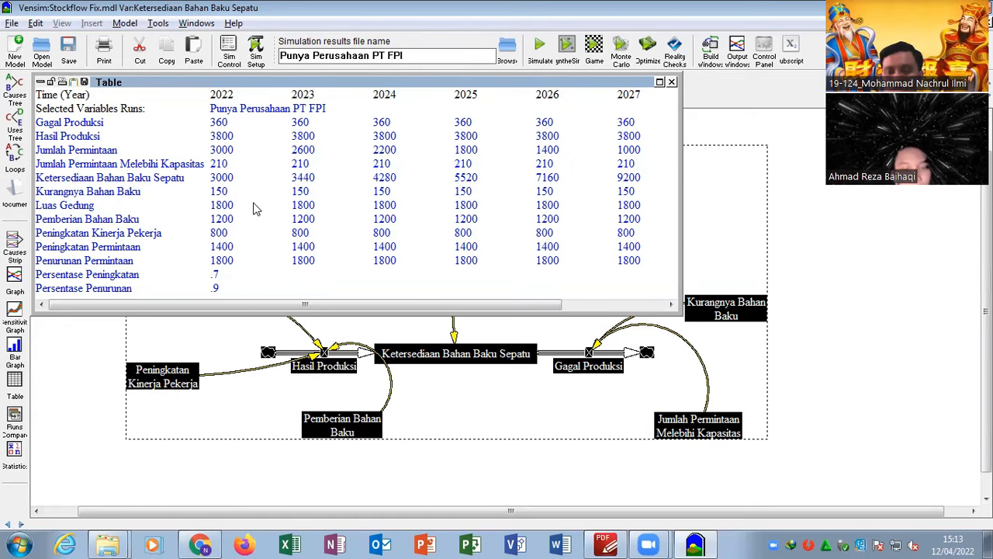
left_click(672, 82)
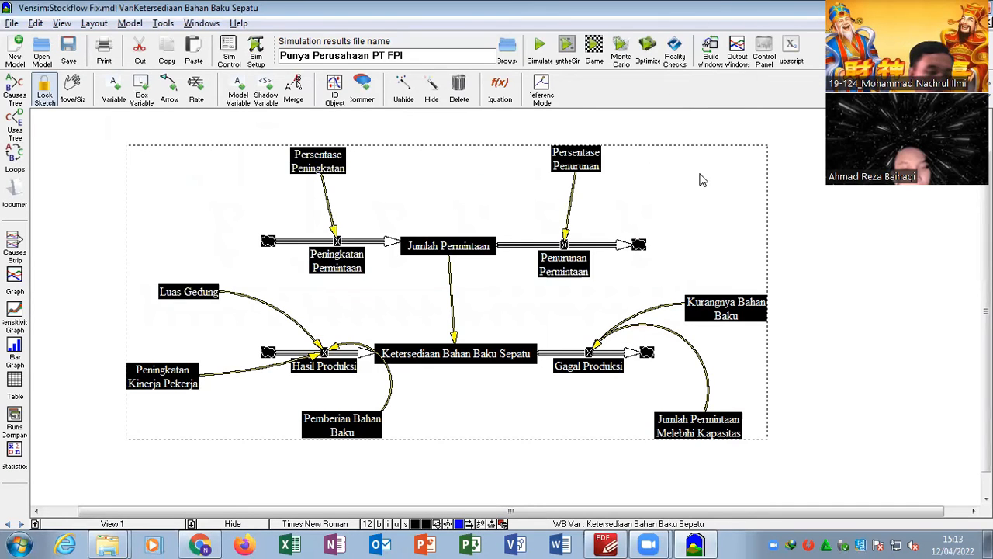
left_click(726, 126)
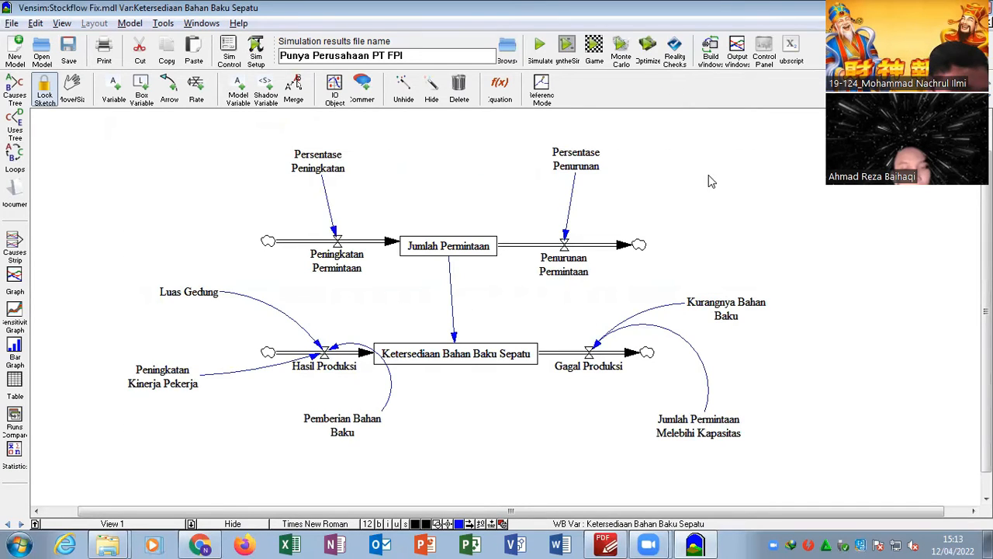